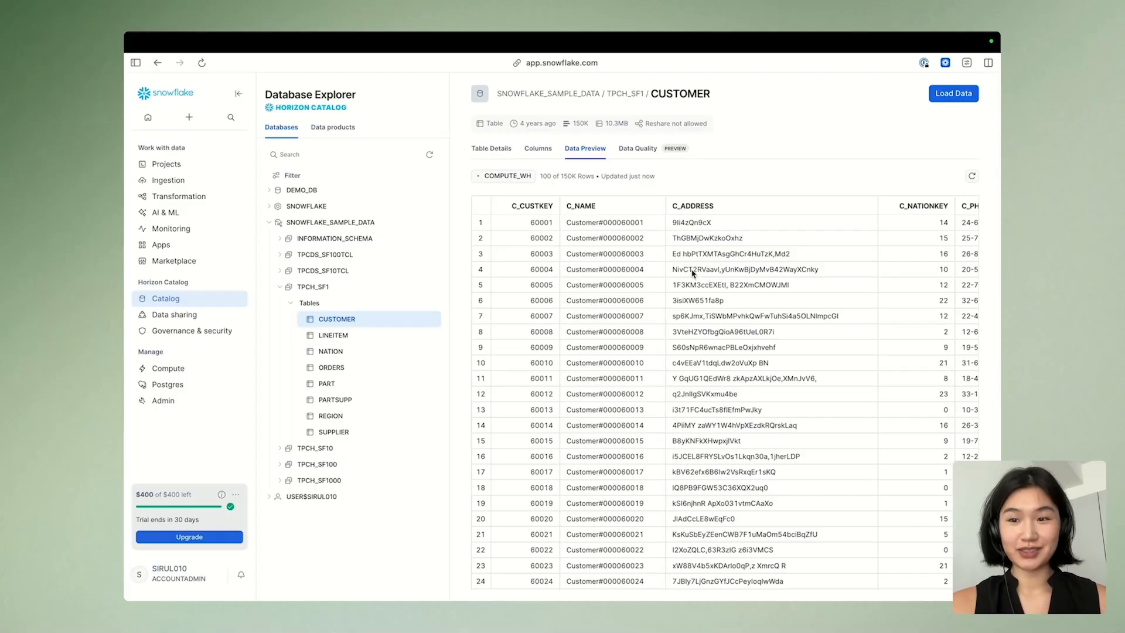
Preview the data of the CUSTOMER and ORDERS tables in TPCH_SF1, including the columns further across
scroll(692, 273, right, 5)
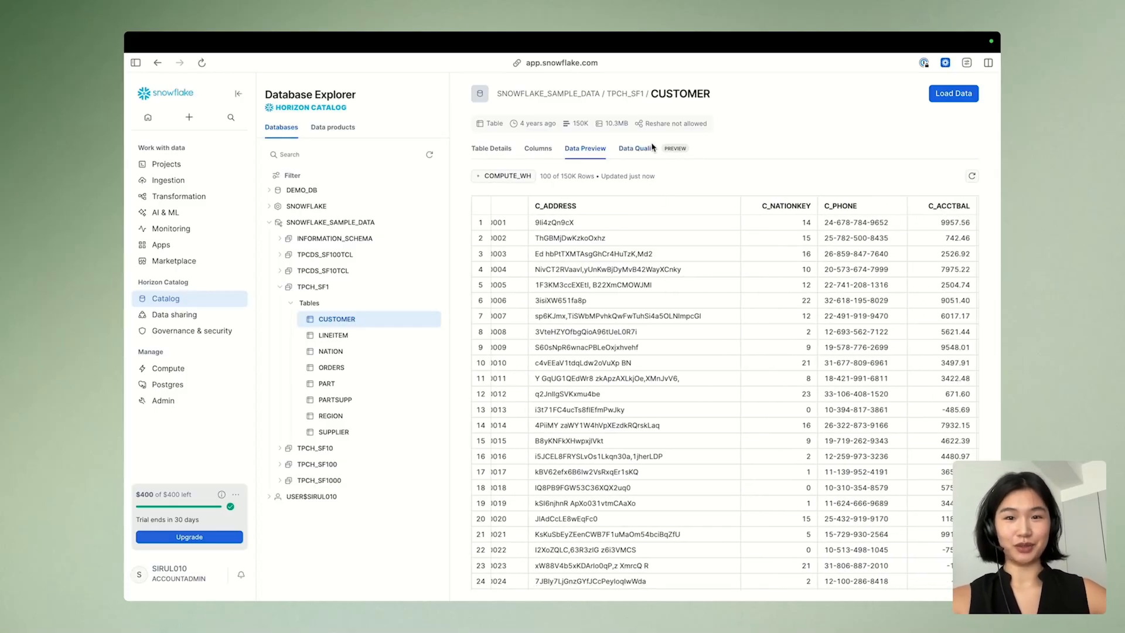
click(331, 368)
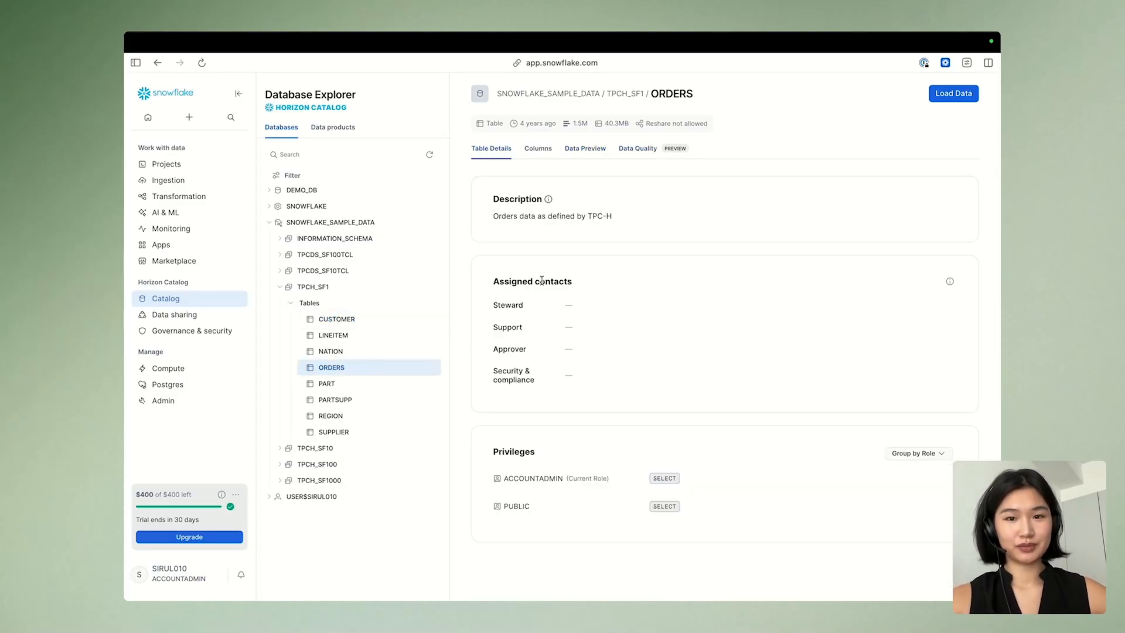
click(585, 148)
scroll(644, 319, right, 6)
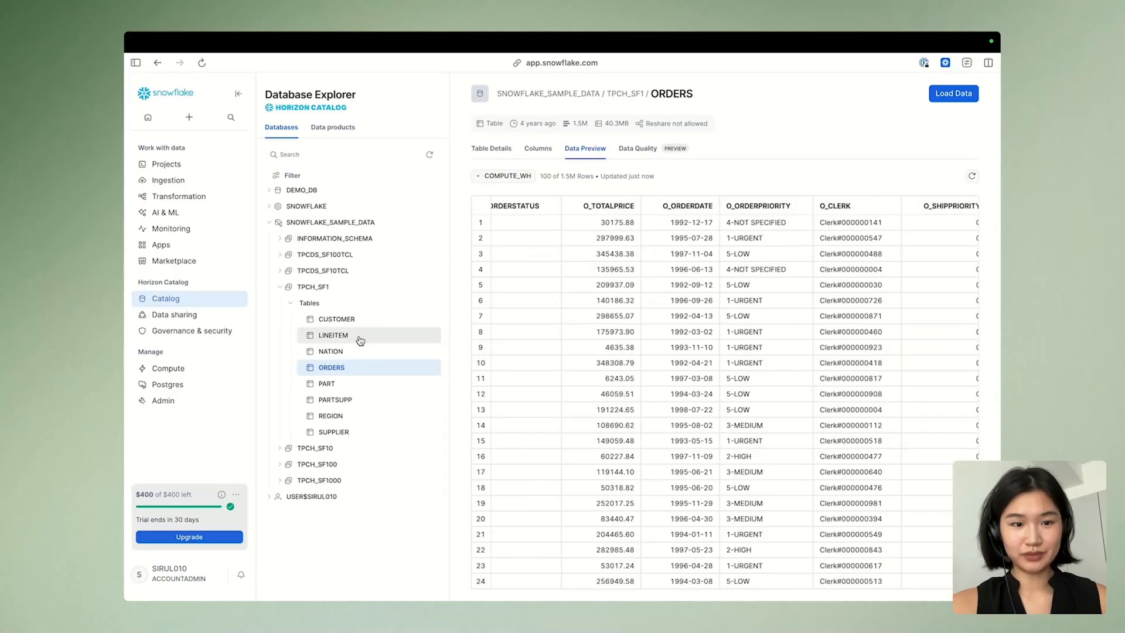
Inspect the LINEITEM table's column list and preview its data
click(360, 340)
click(538, 148)
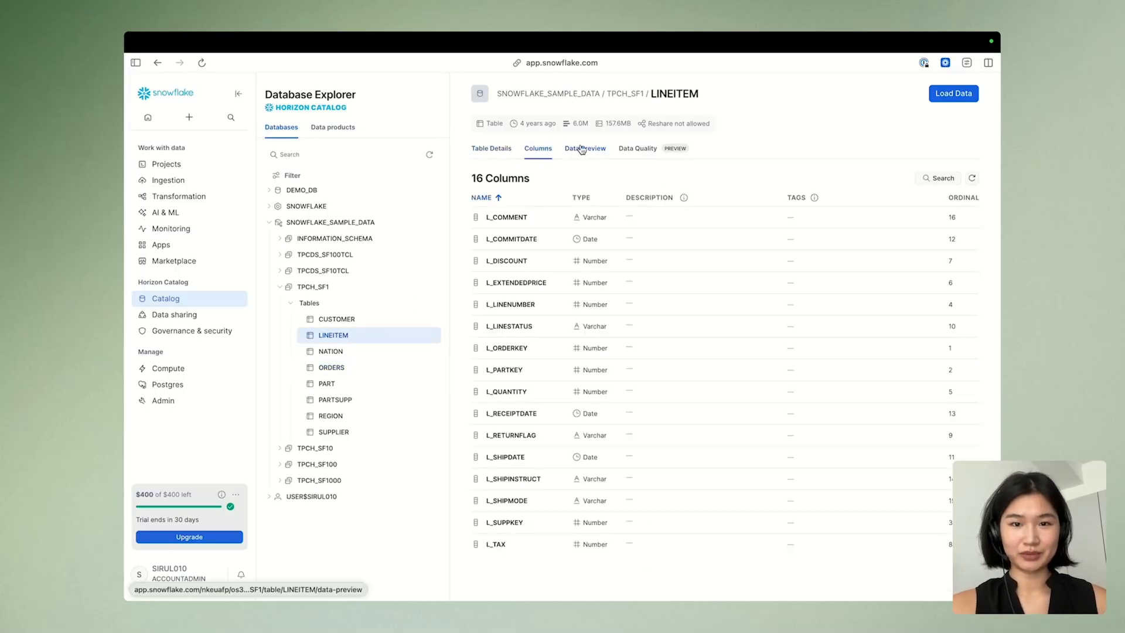
click(581, 149)
scroll(583, 272, left, 5)
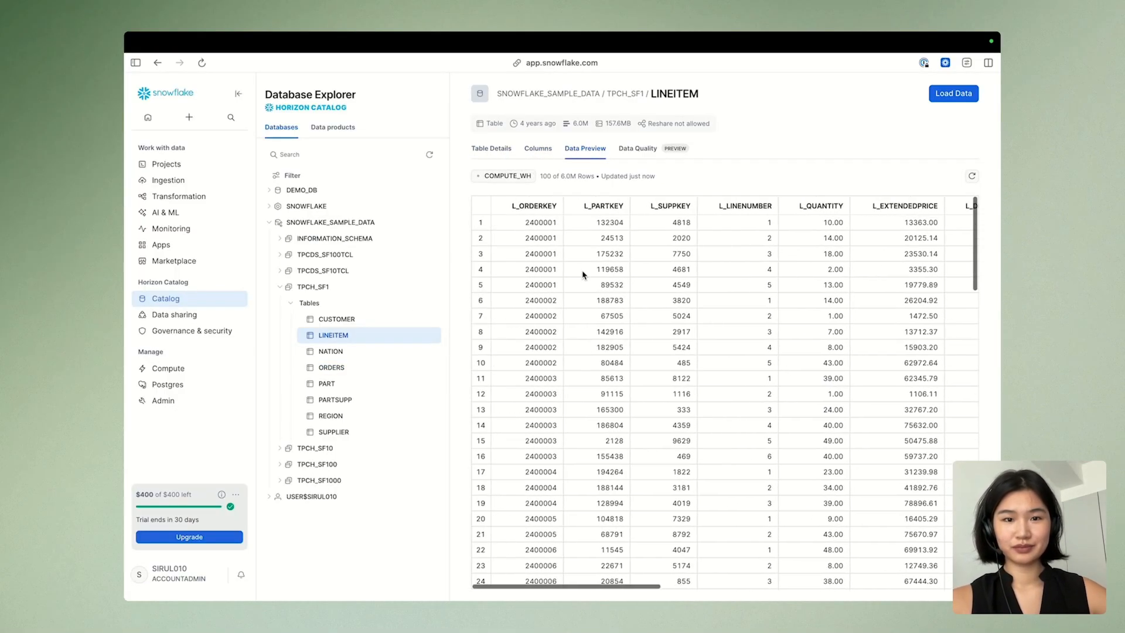
Preview the NATION table's data and look through its rows and columns
click(354, 351)
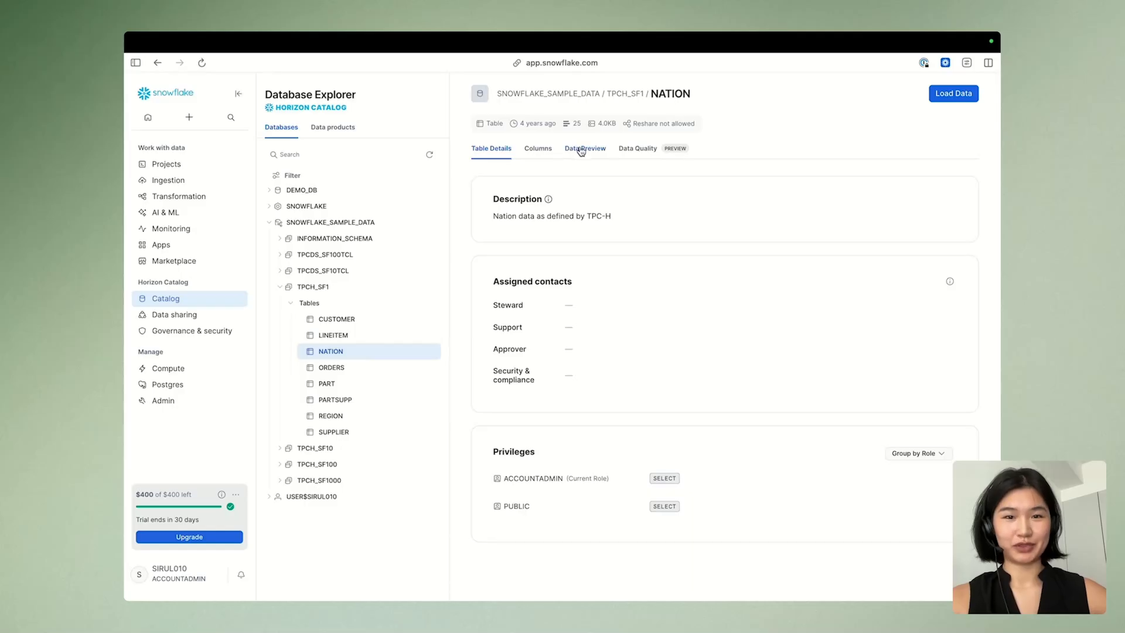
click(582, 150)
scroll(601, 251, right, 2)
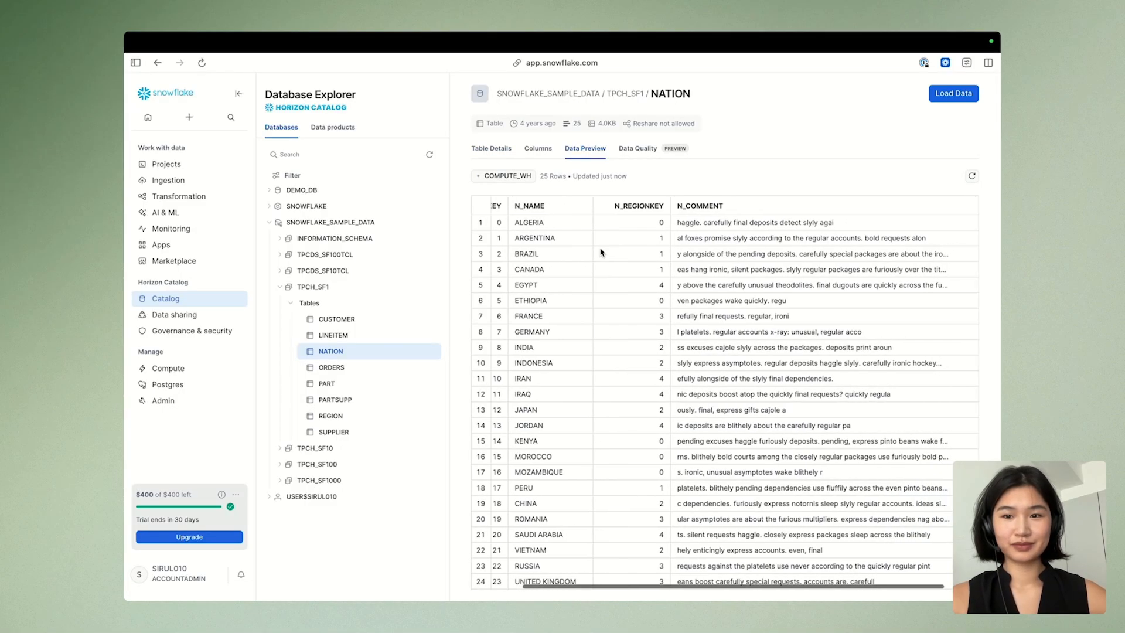
scroll(600, 252, left, 2)
scroll(601, 252, down, 1)
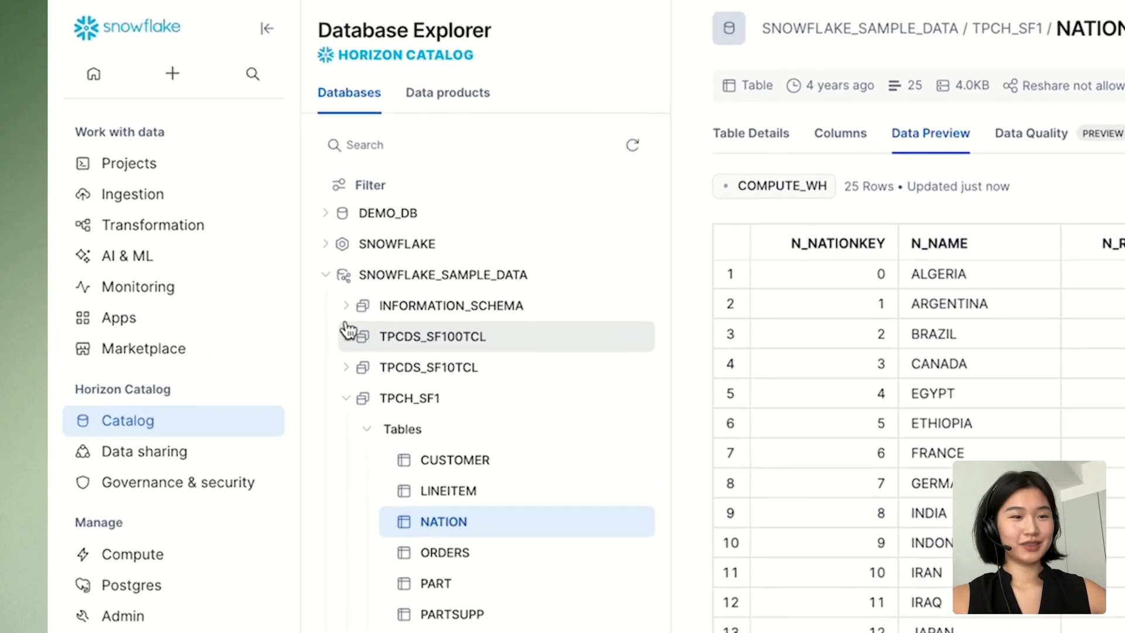
Open the TPCH_SALES_ANALYTICS semantic view from DEMO_DB.PUBLIC in Cortex Analyst
mouse_move(198, 261)
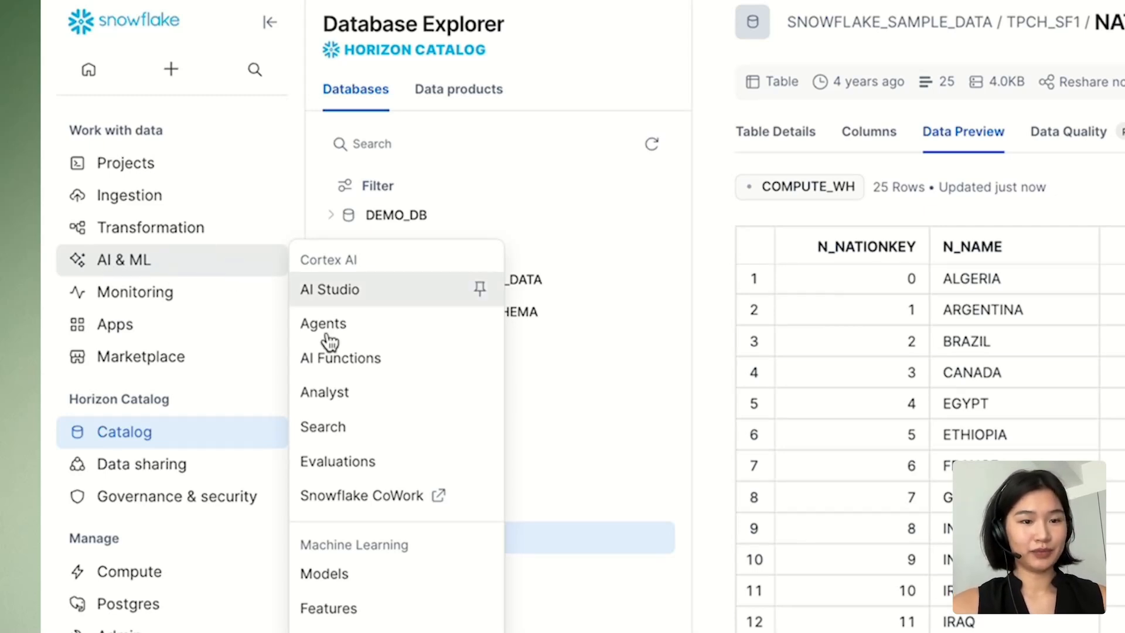
click(328, 393)
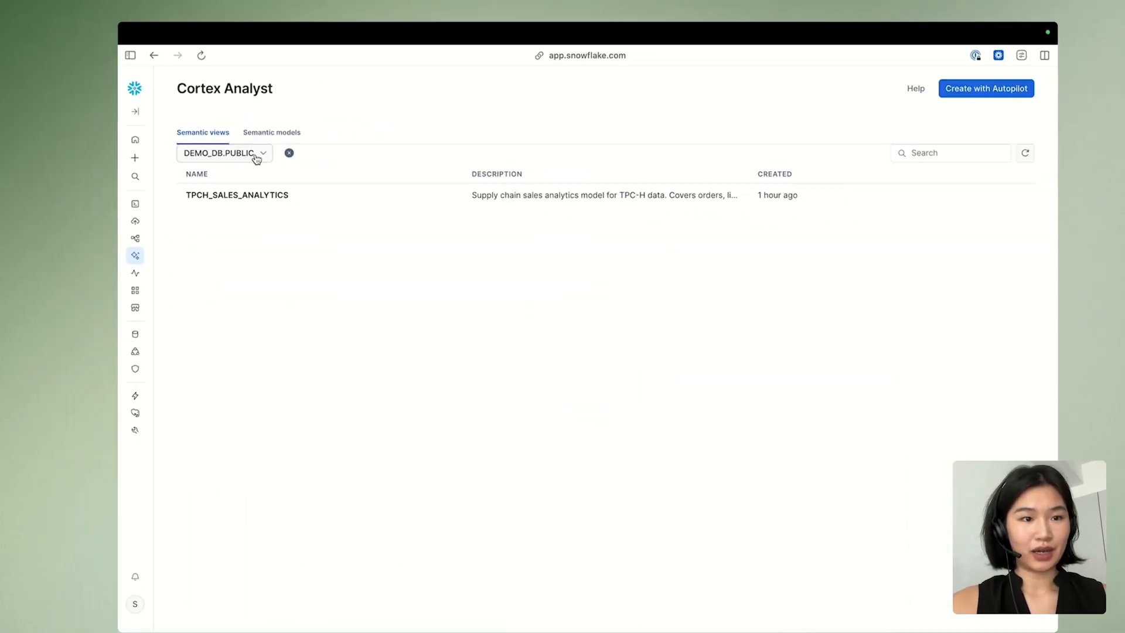
click(256, 153)
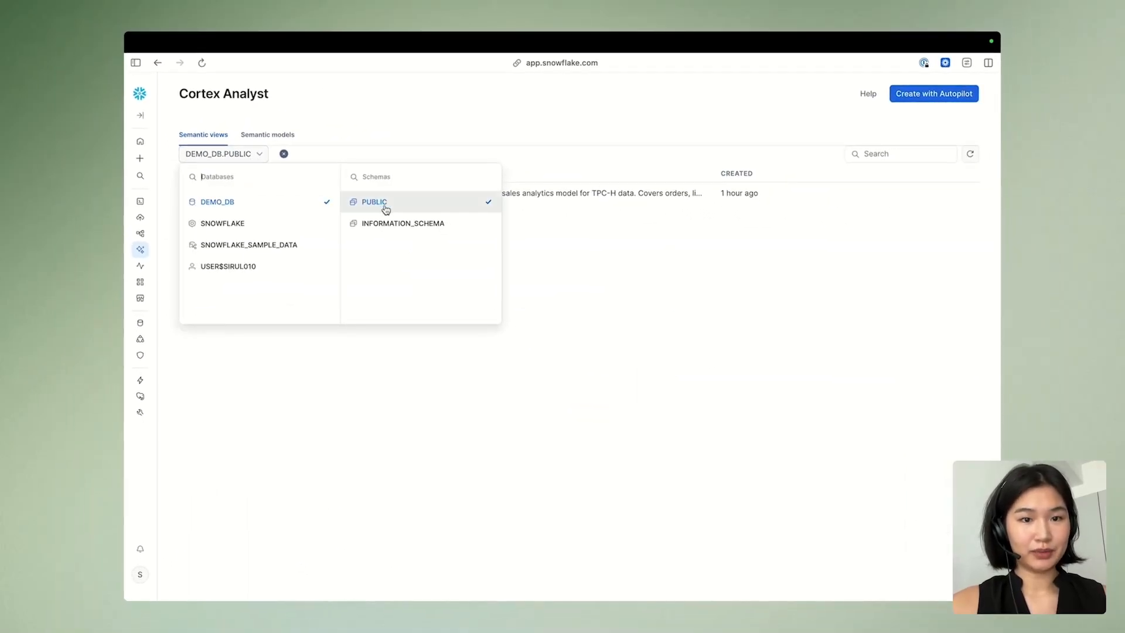
click(397, 355)
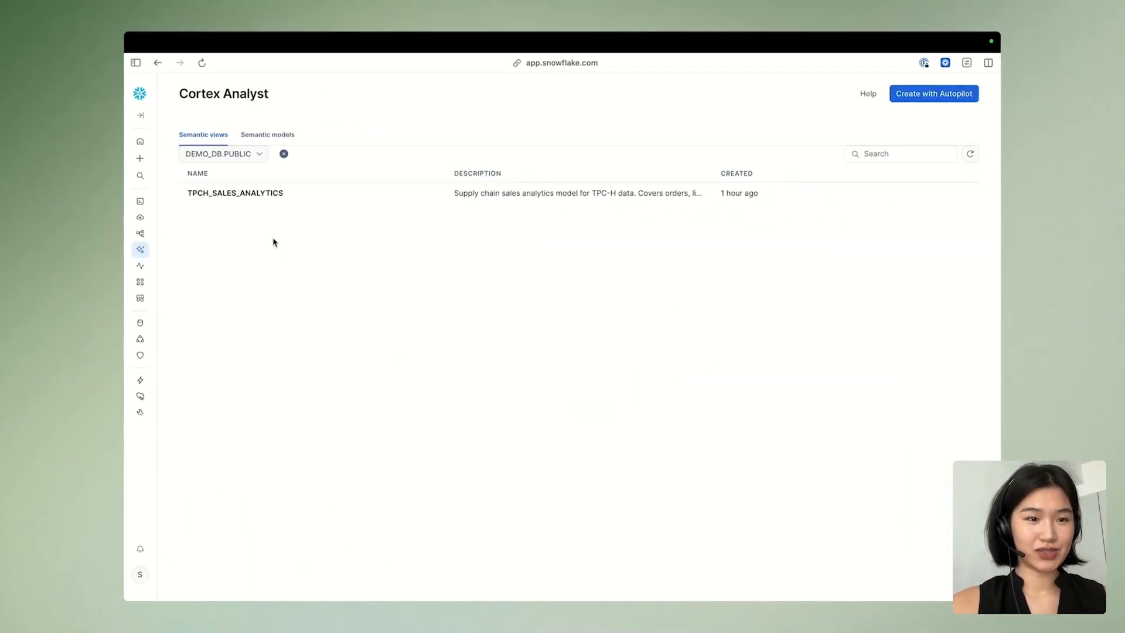
click(248, 198)
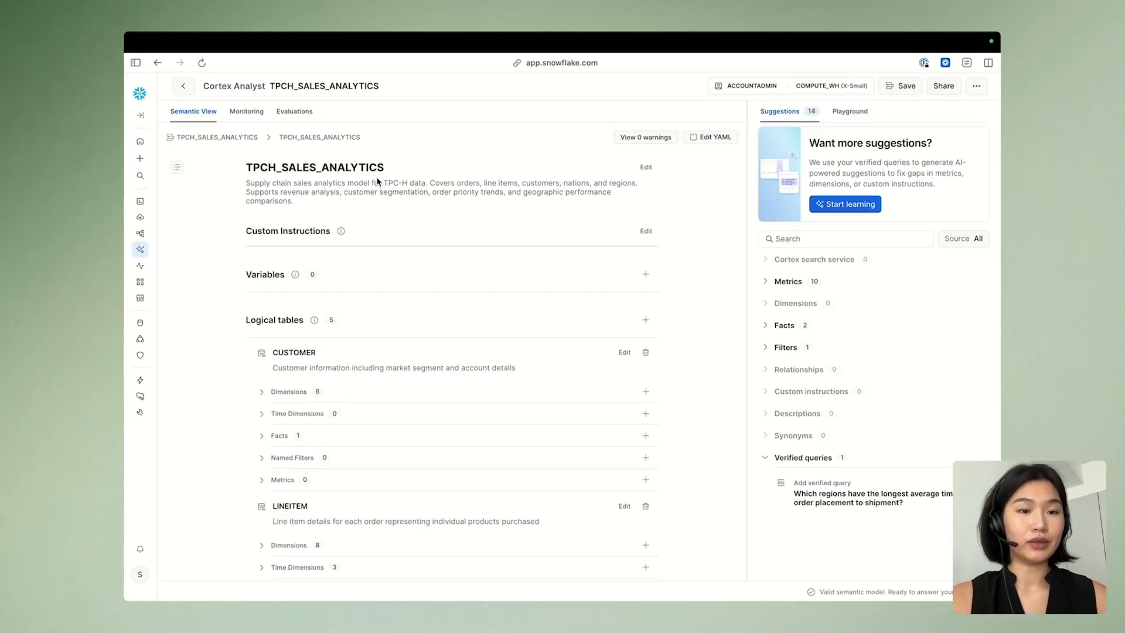
Review the semantic view's description, logical tables, derived metrics and relationships
scroll(278, 352, down, 1)
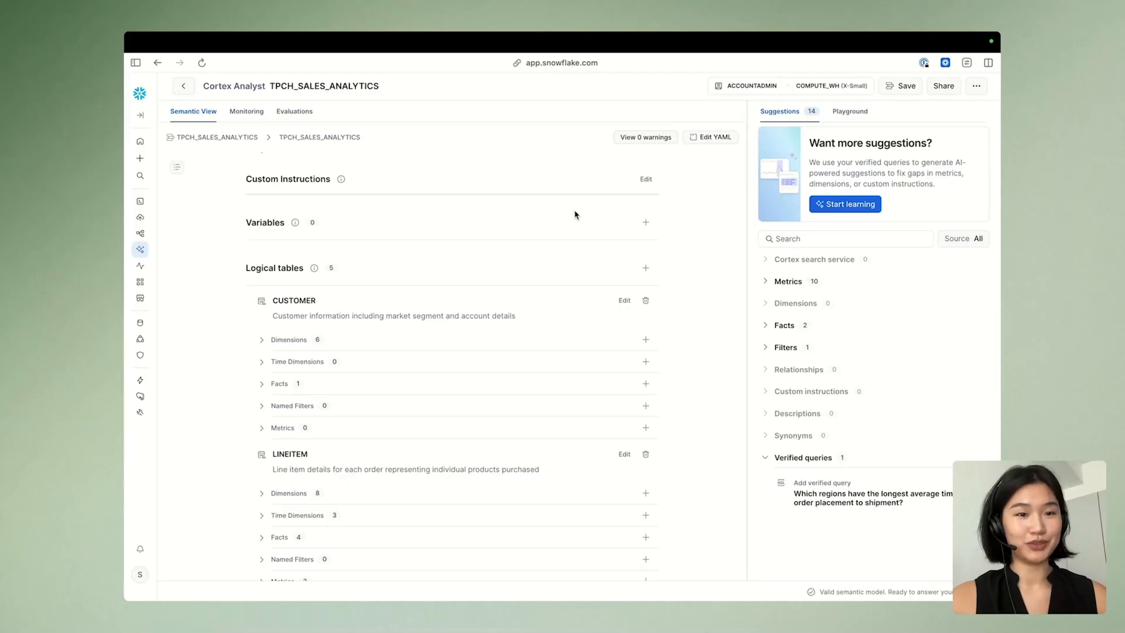
scroll(351, 200, up, 2)
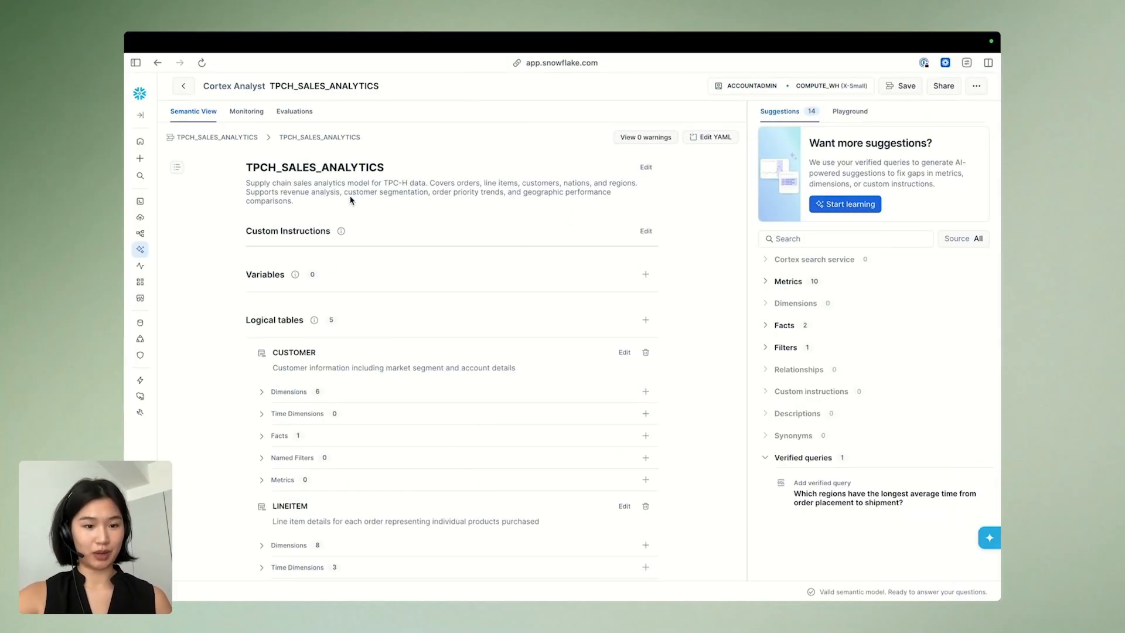
scroll(289, 381, down, 1)
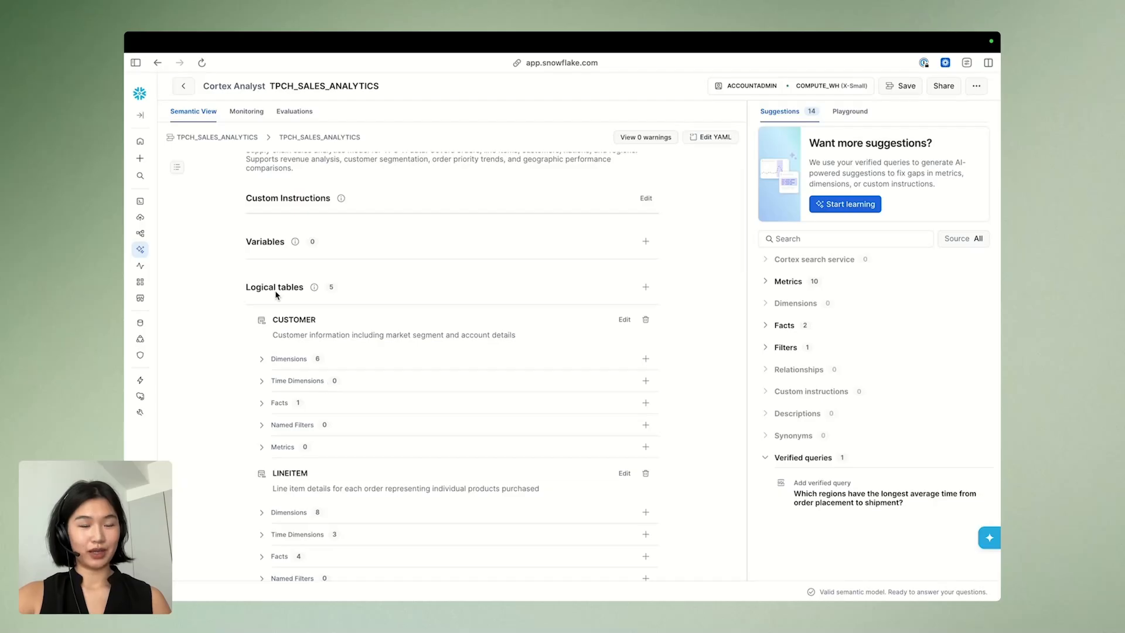
scroll(276, 295, down, 5)
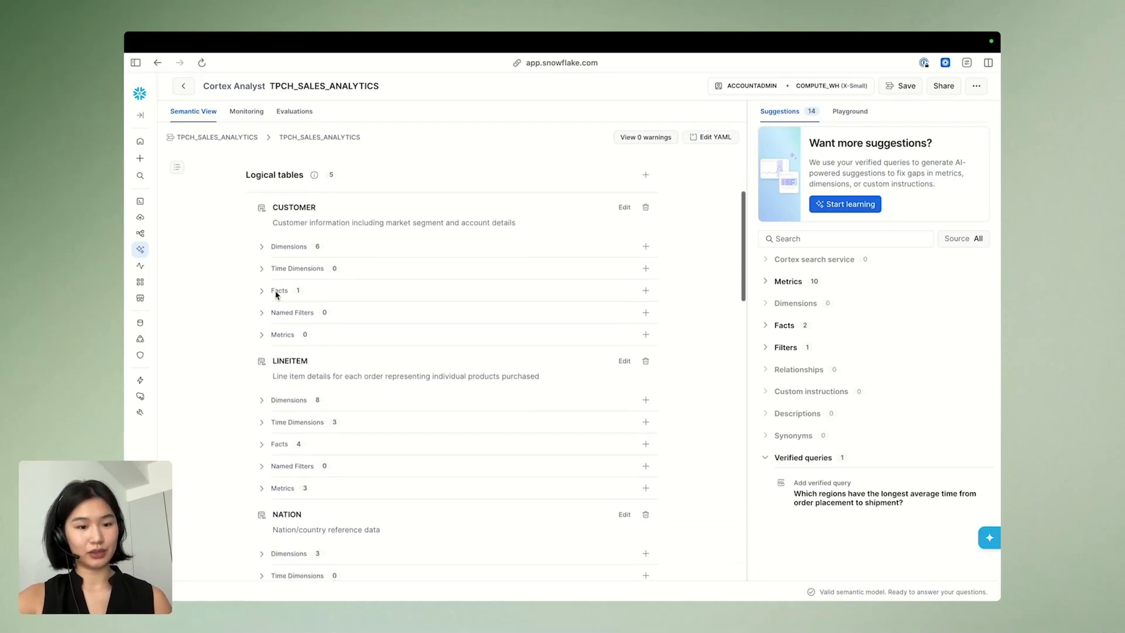
scroll(265, 425, down, 12)
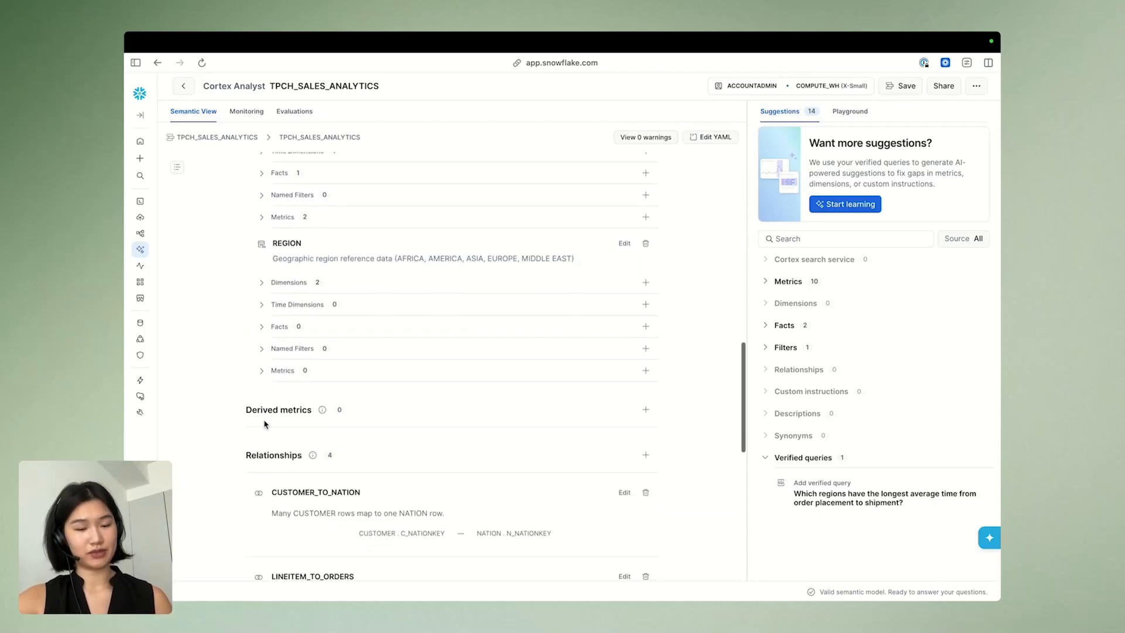
scroll(264, 424, down, 3)
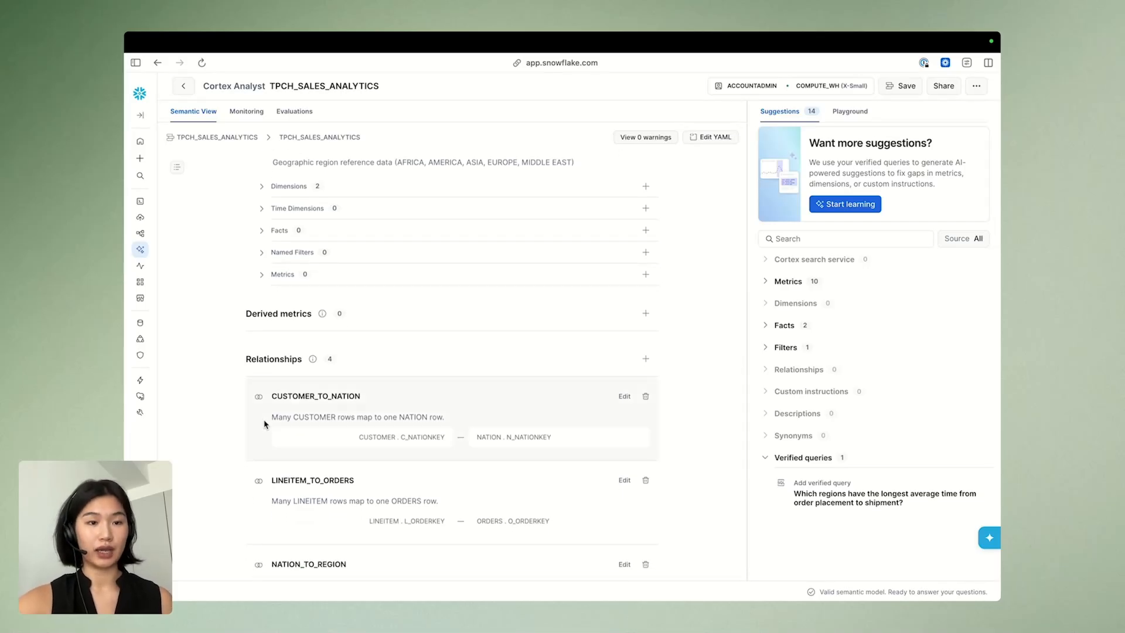
scroll(264, 424, down, 2)
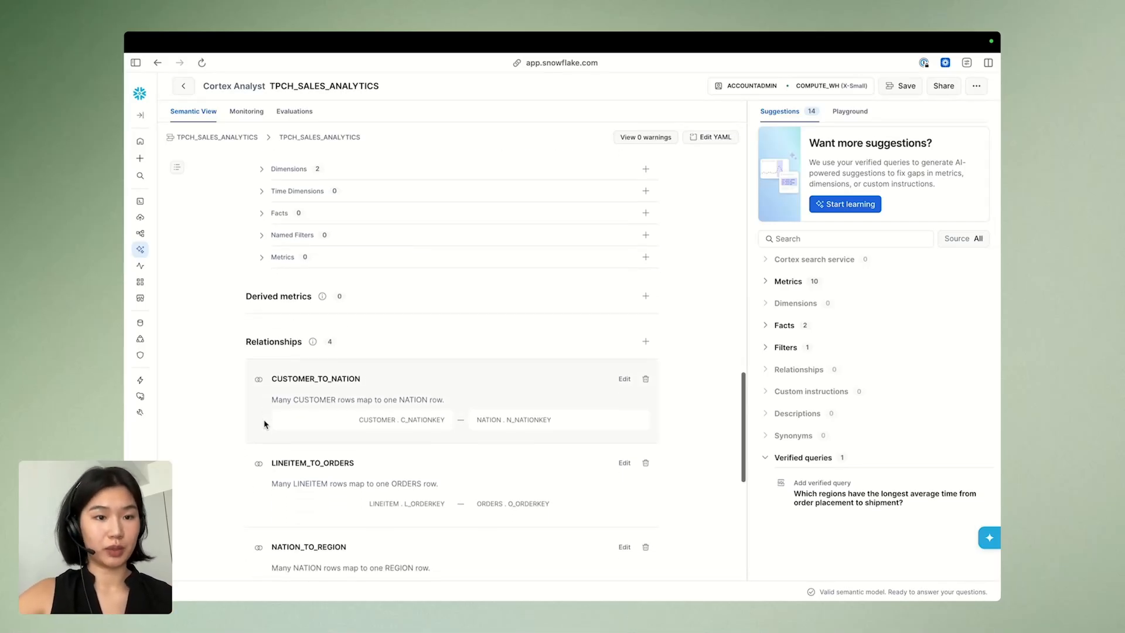
Have the Playground explain the dataset and review the semantic view's remaining relationships and verified queries
click(859, 112)
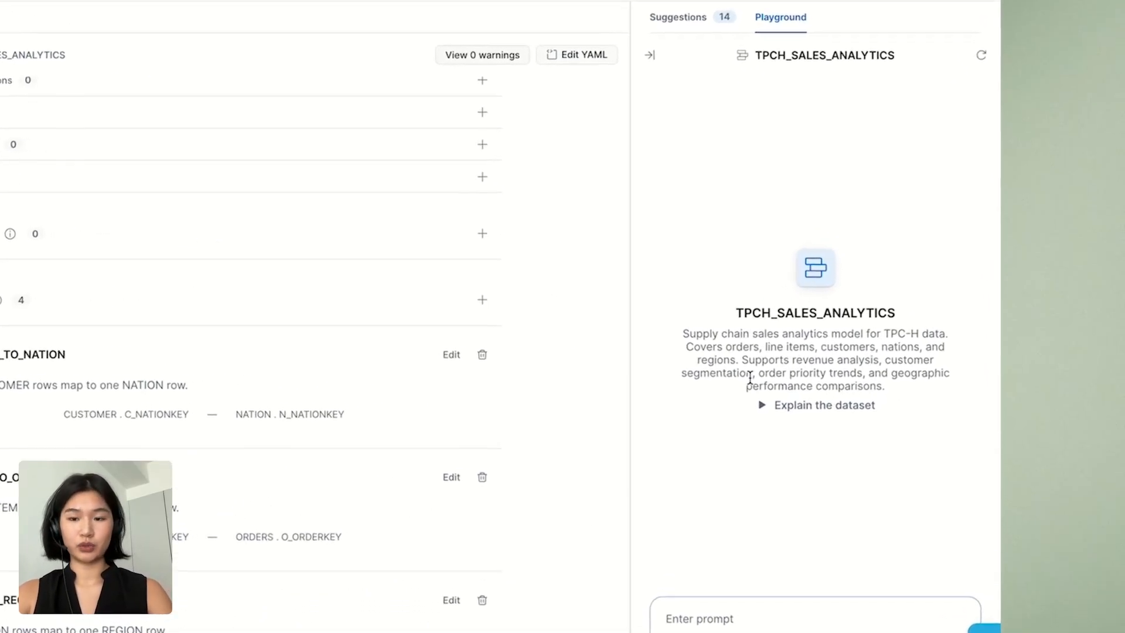
click(761, 410)
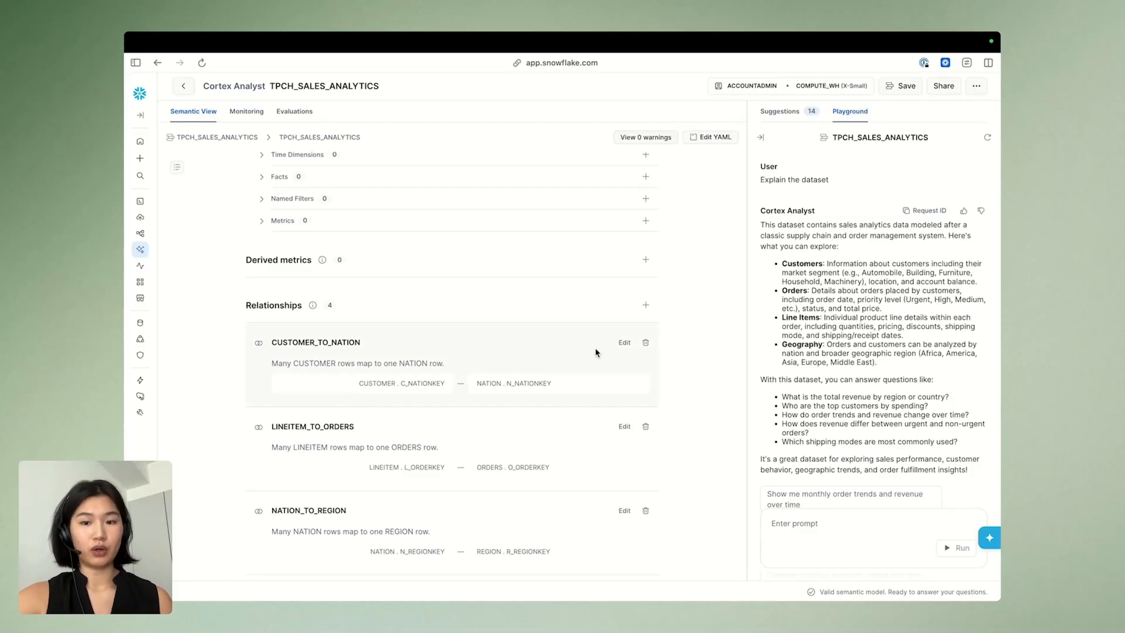
scroll(463, 381, down, 3)
scroll(464, 381, down, 8)
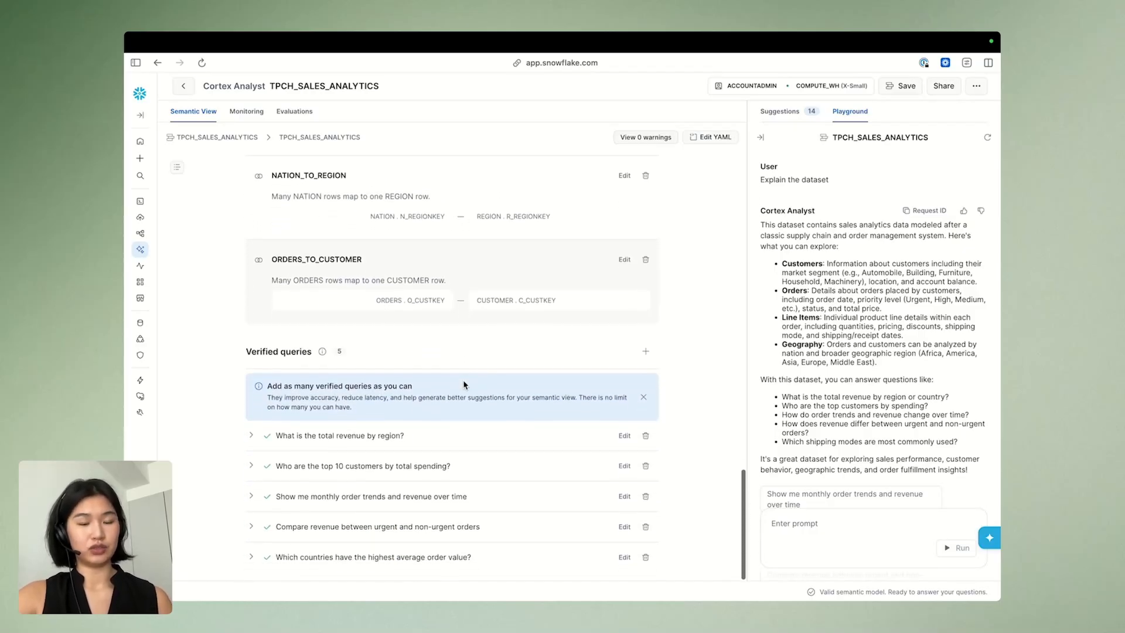
scroll(807, 460, down, 3)
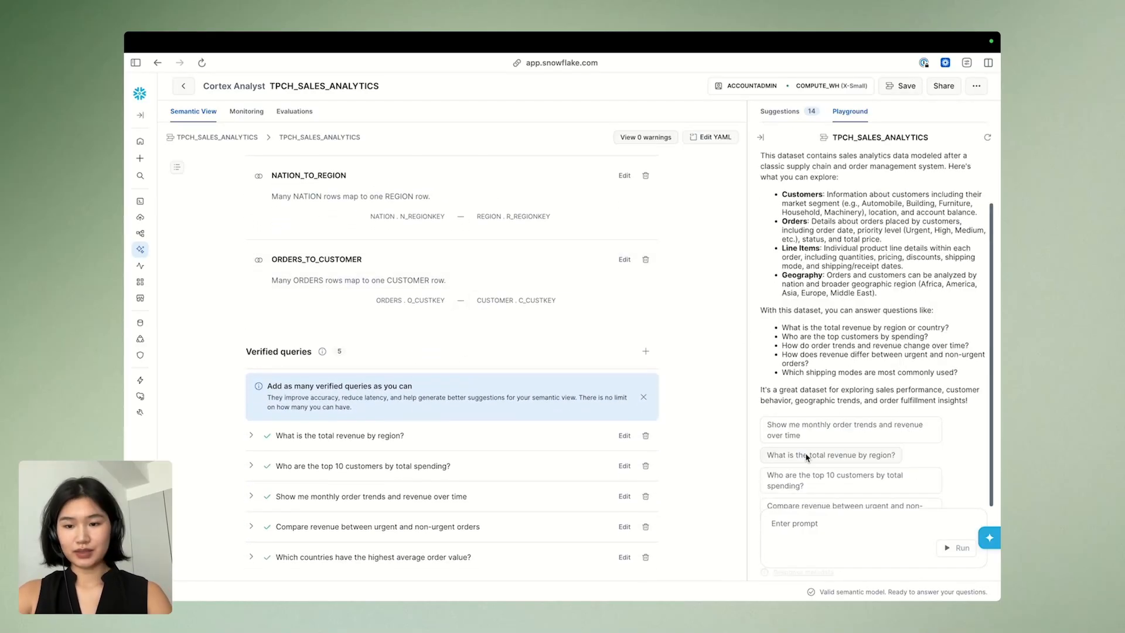
Ask the Playground "How many orders do we have?"
click(793, 525)
text(How many orders do we have?)
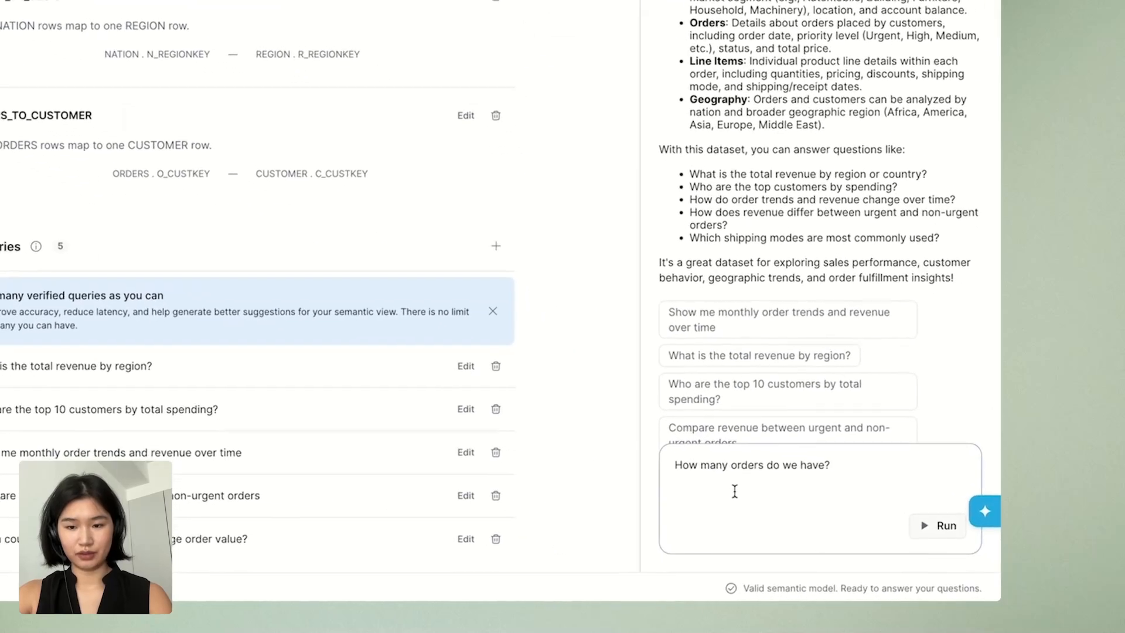
key(Return)
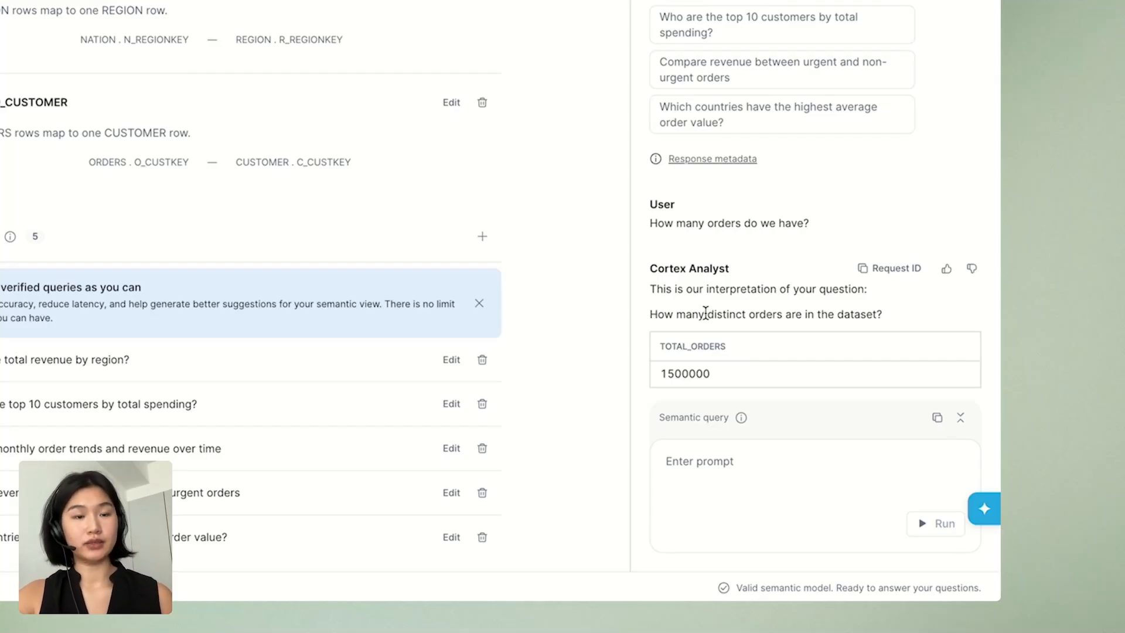
Examine the order-count answer and the metric used in its generated semantic query
scroll(712, 263, down, 3)
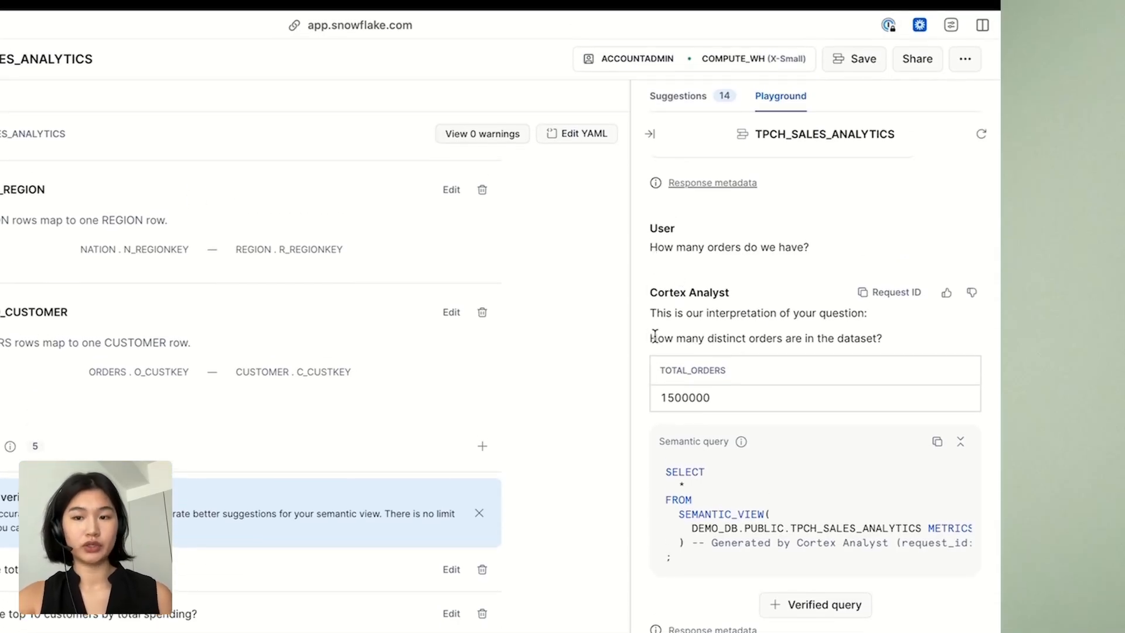
scroll(655, 337, down, 1)
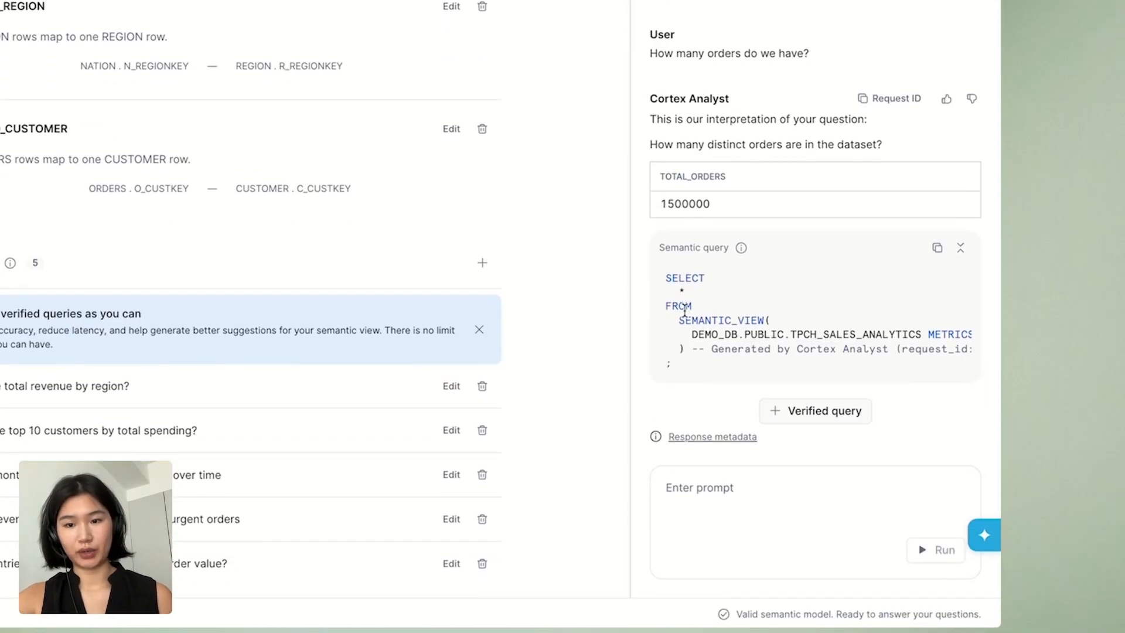
scroll(734, 347, right, 5)
drag(844, 338, 753, 339)
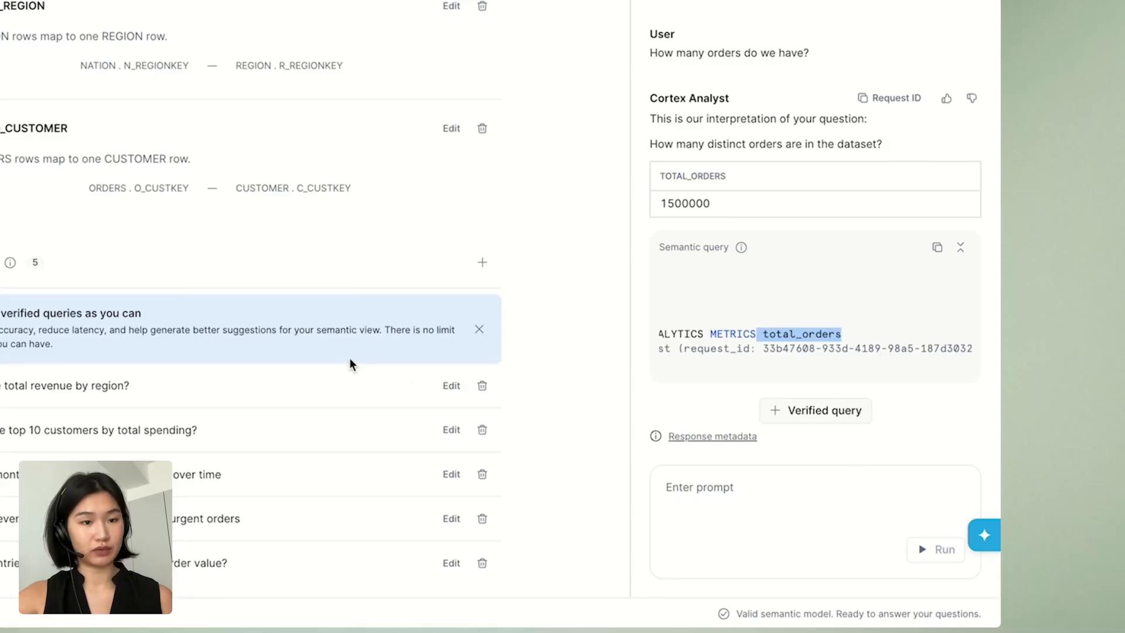
click(730, 204)
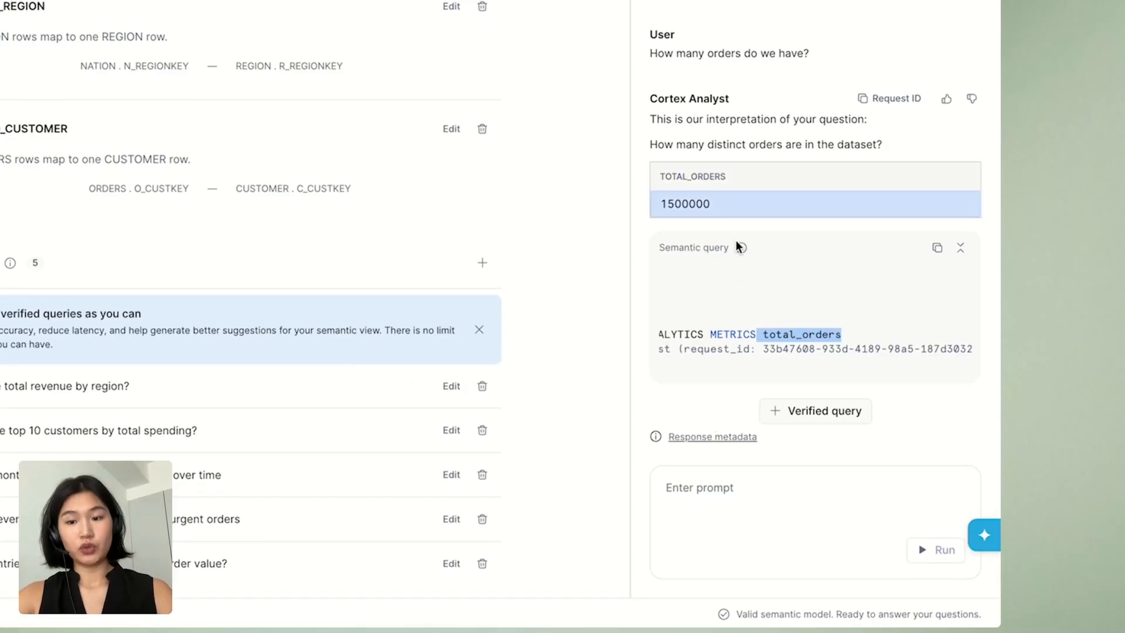
scroll(698, 328, left, 5)
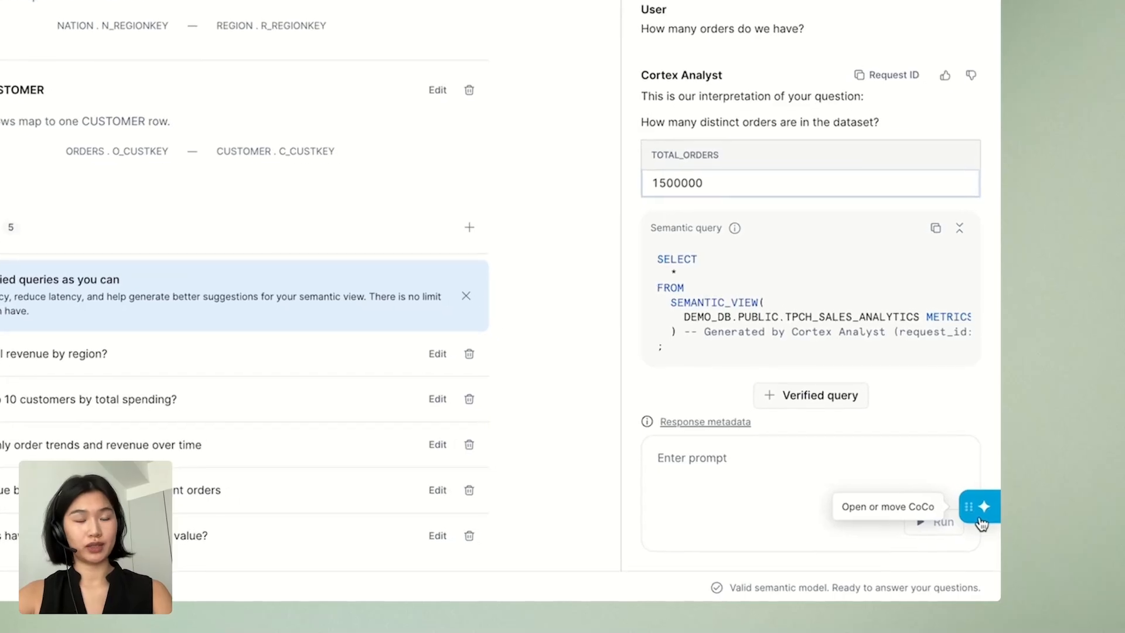
Open the CoCo assistant and ask it "How many orders do we have?"
click(981, 516)
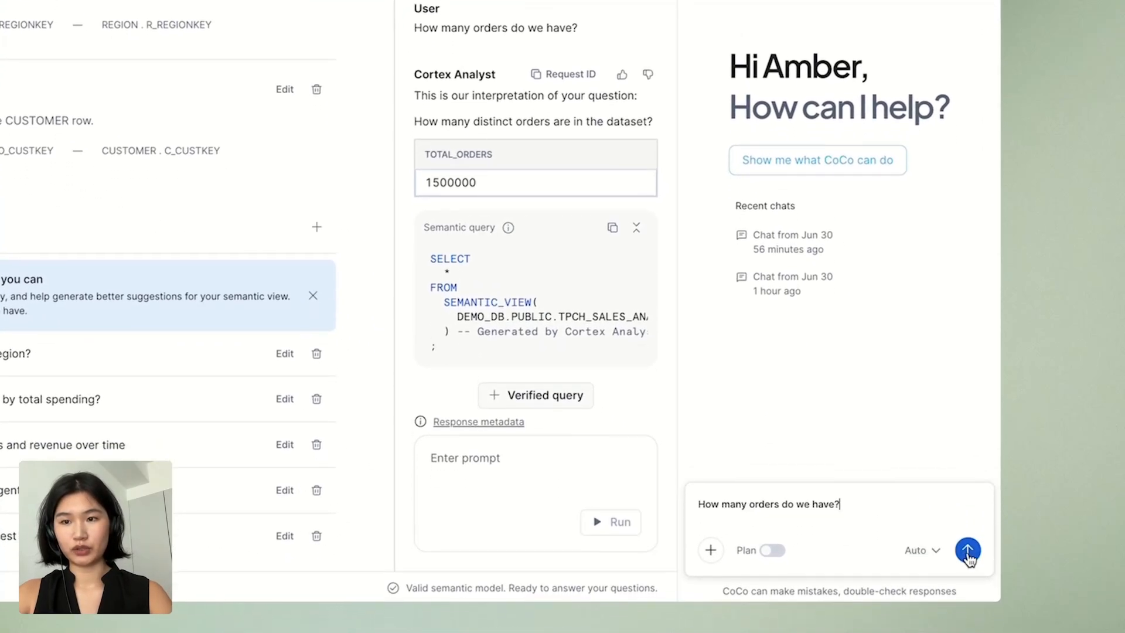
click(968, 558)
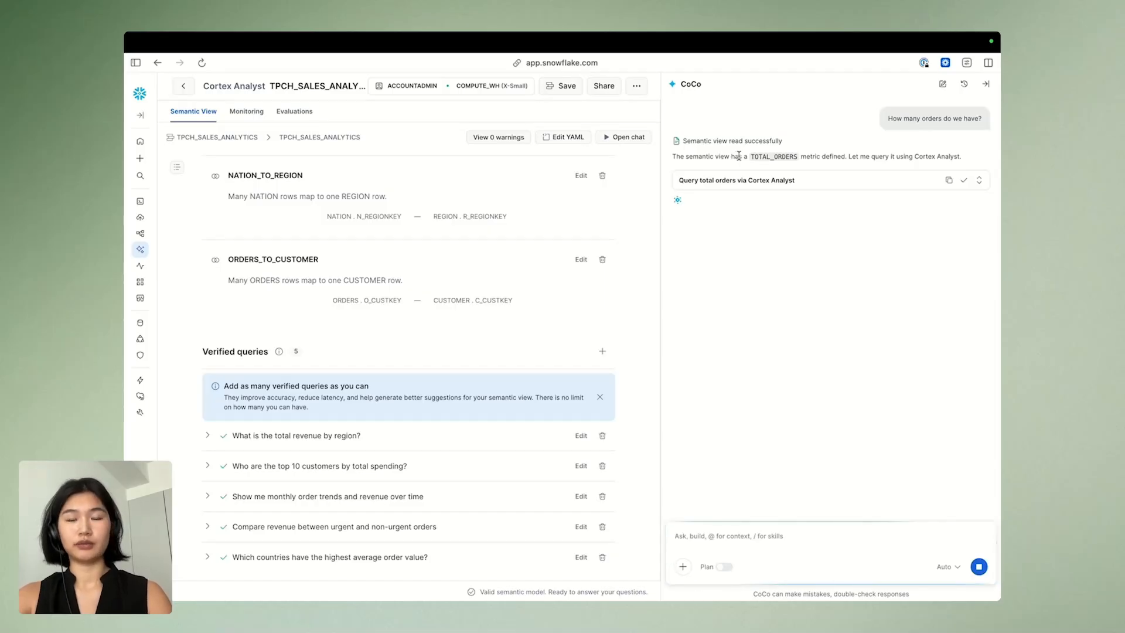
Review the TOTAL_ORDERS metric CoCo refers to and allow it to run the generated query counting total orders
drag(750, 157, 802, 158)
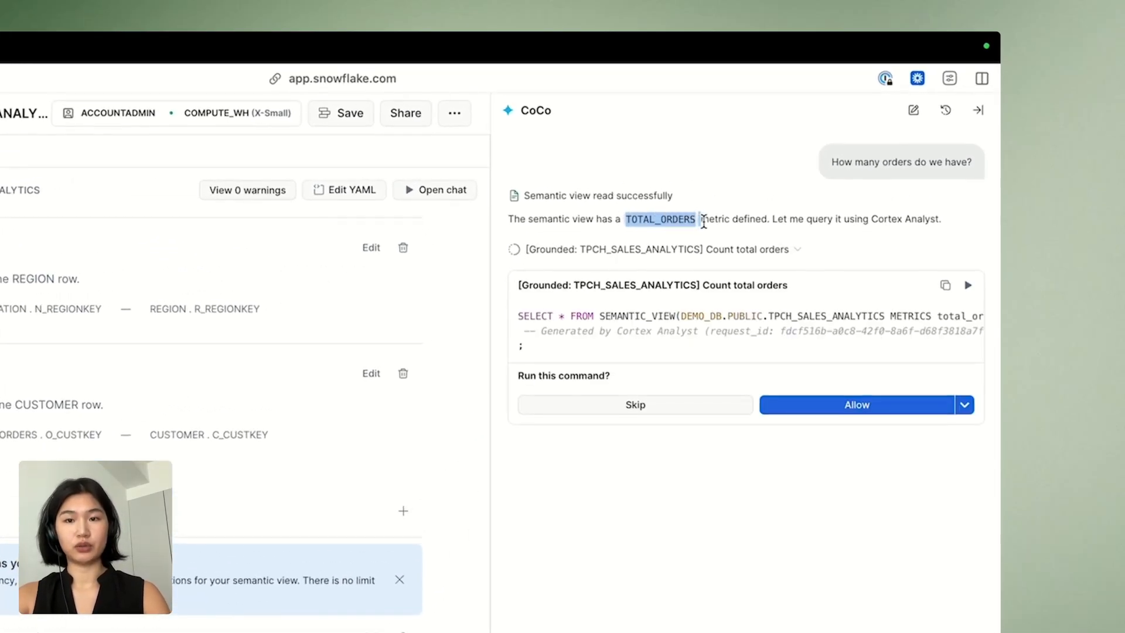
drag(703, 221, 697, 224)
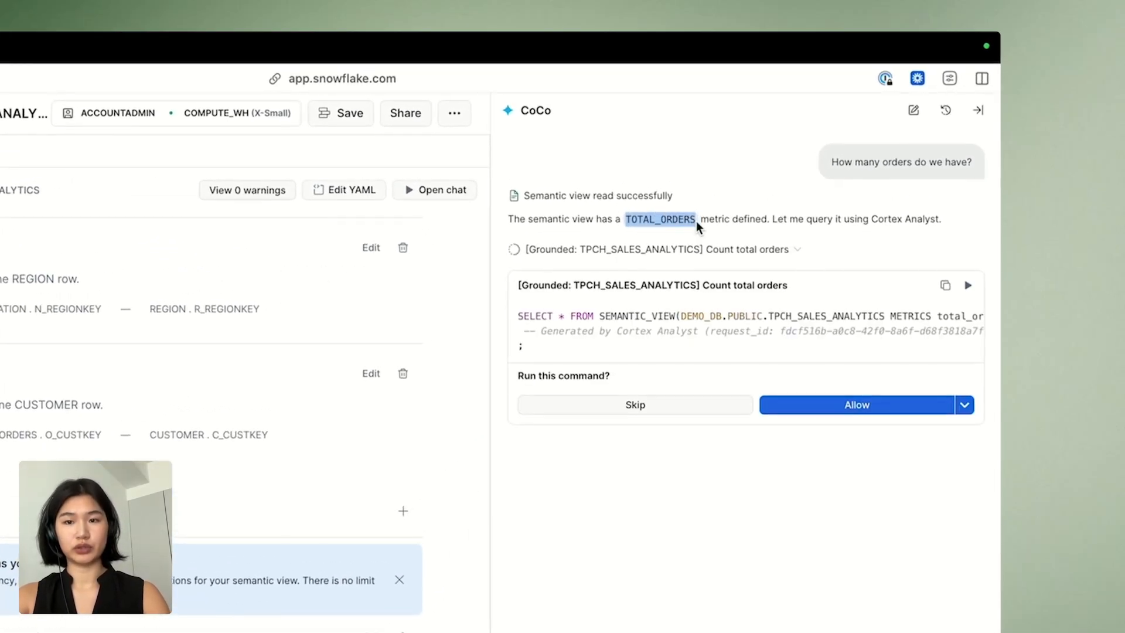
click(696, 220)
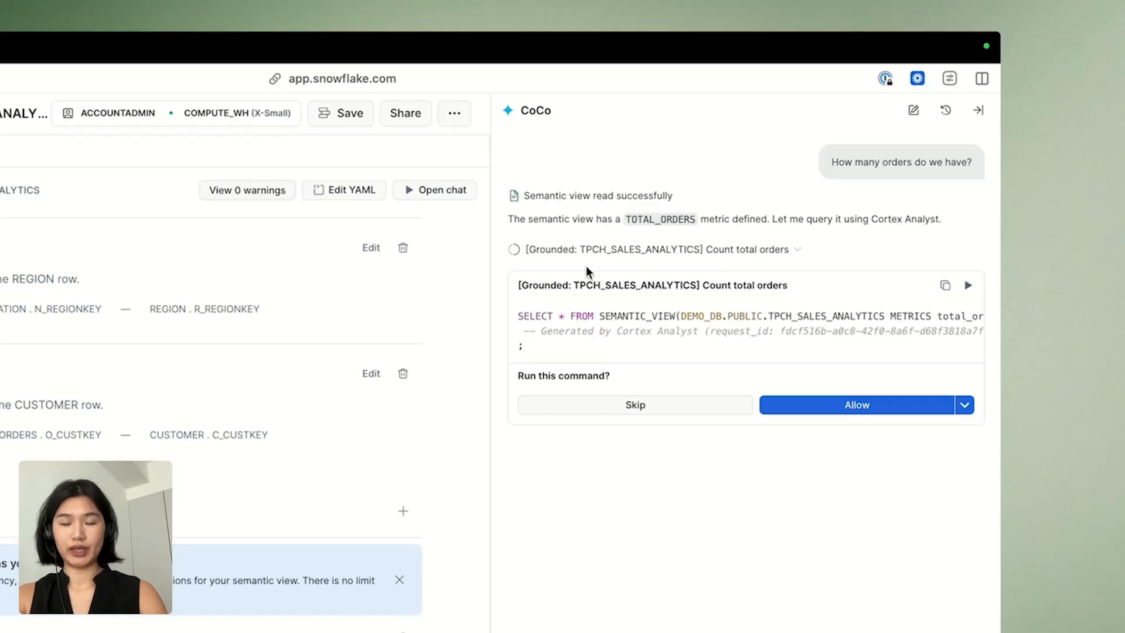
click(832, 405)
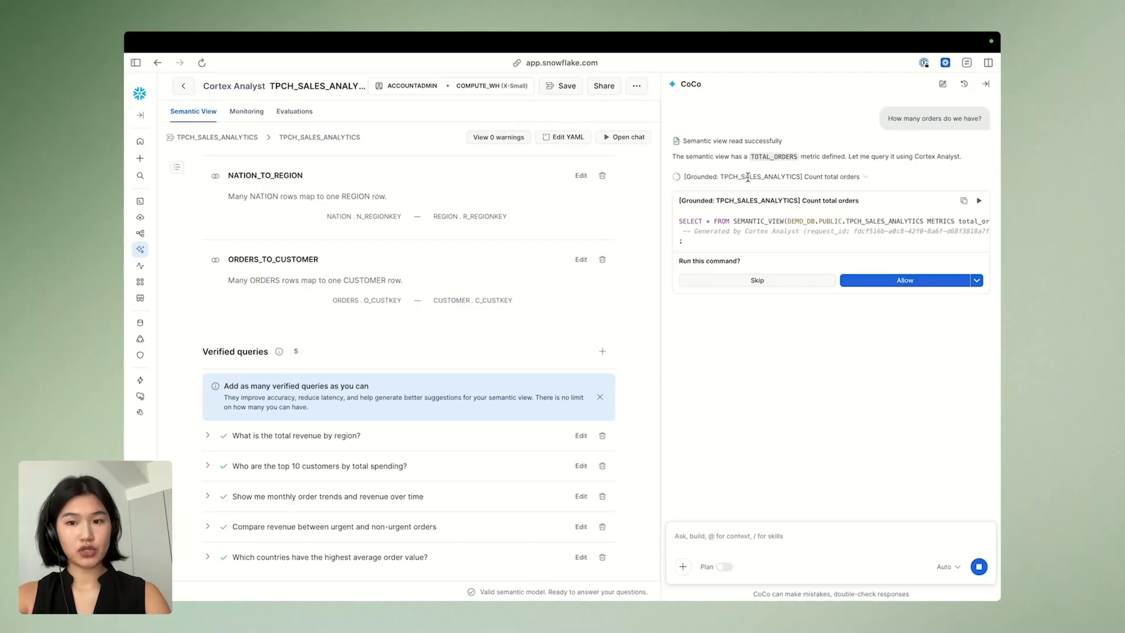
click(853, 280)
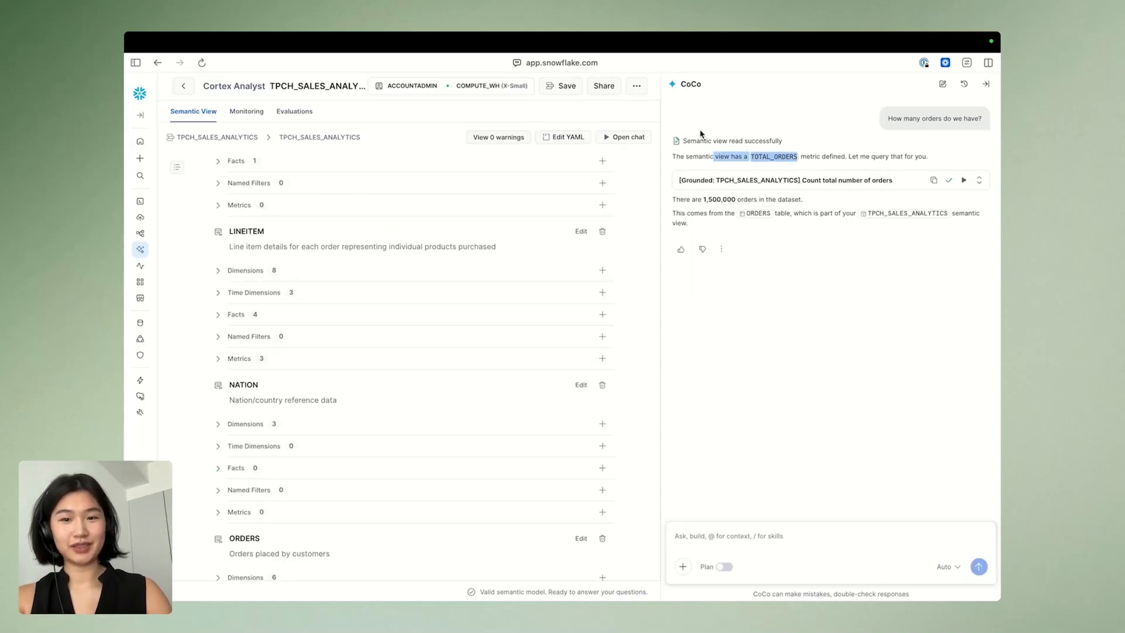
Examine CoCo's order-count answer and the semantic view metric it is based on
drag(704, 200, 742, 203)
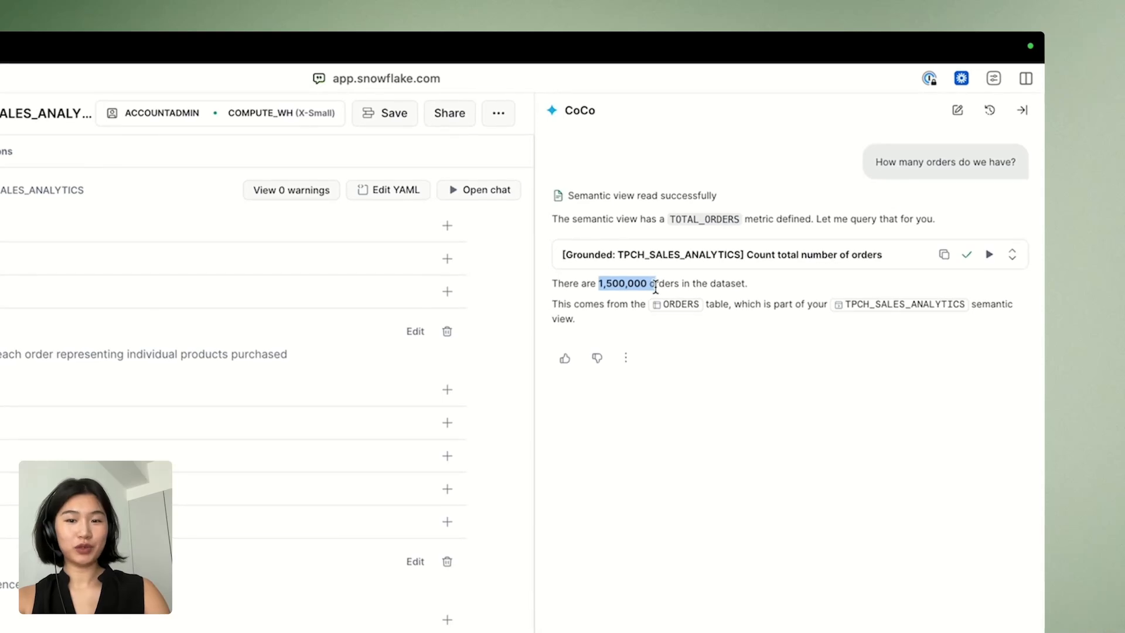
drag(655, 288, 651, 289)
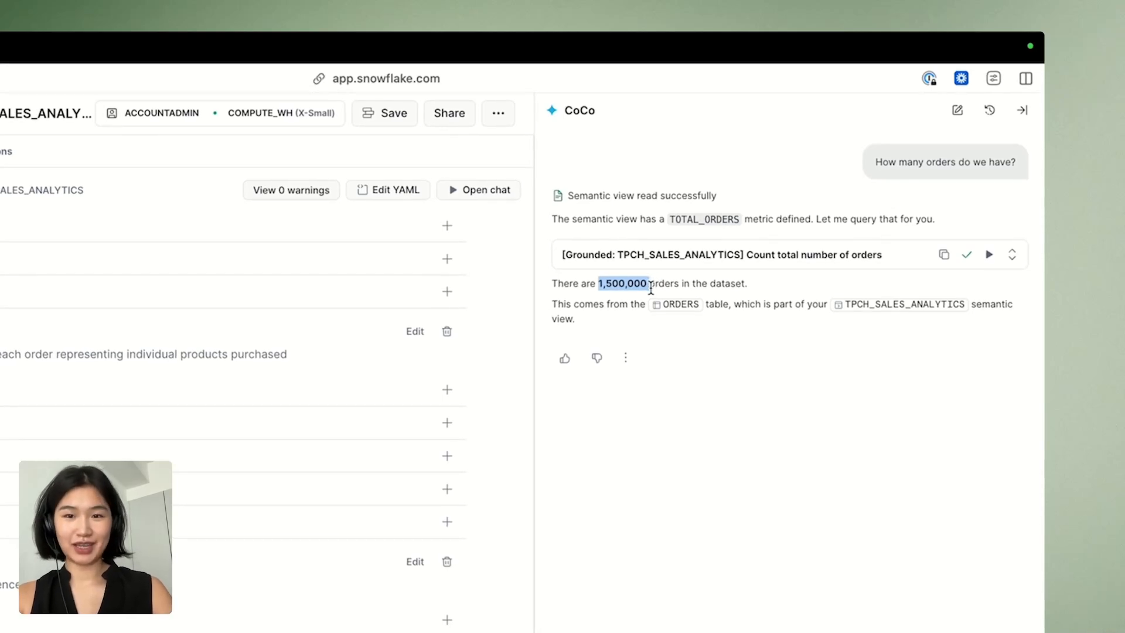
click(631, 226)
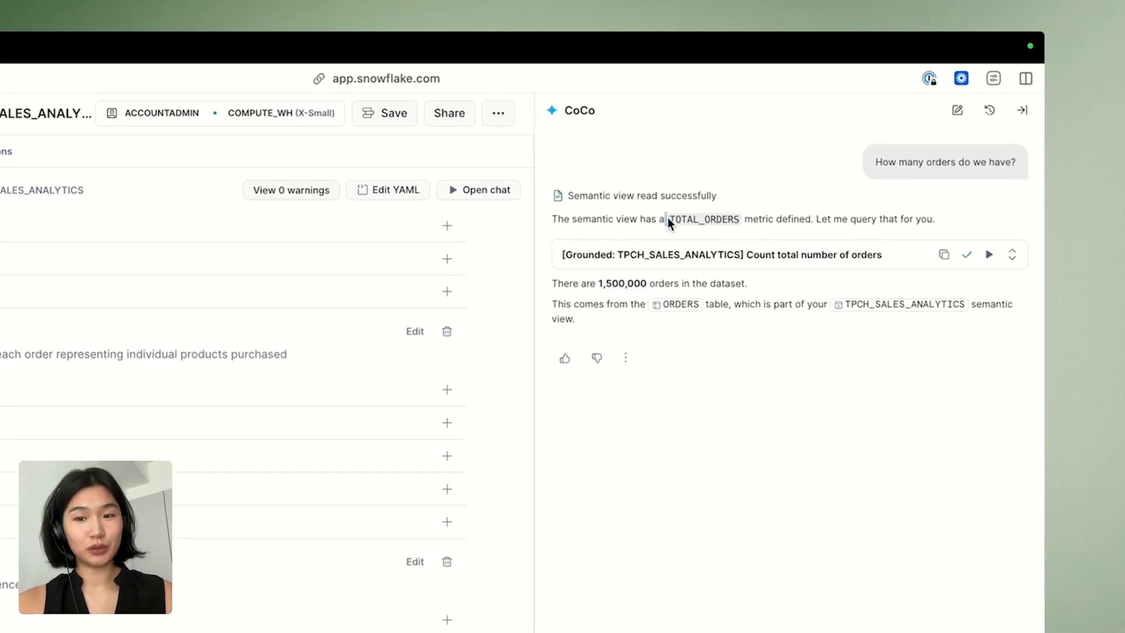
drag(669, 224, 738, 217)
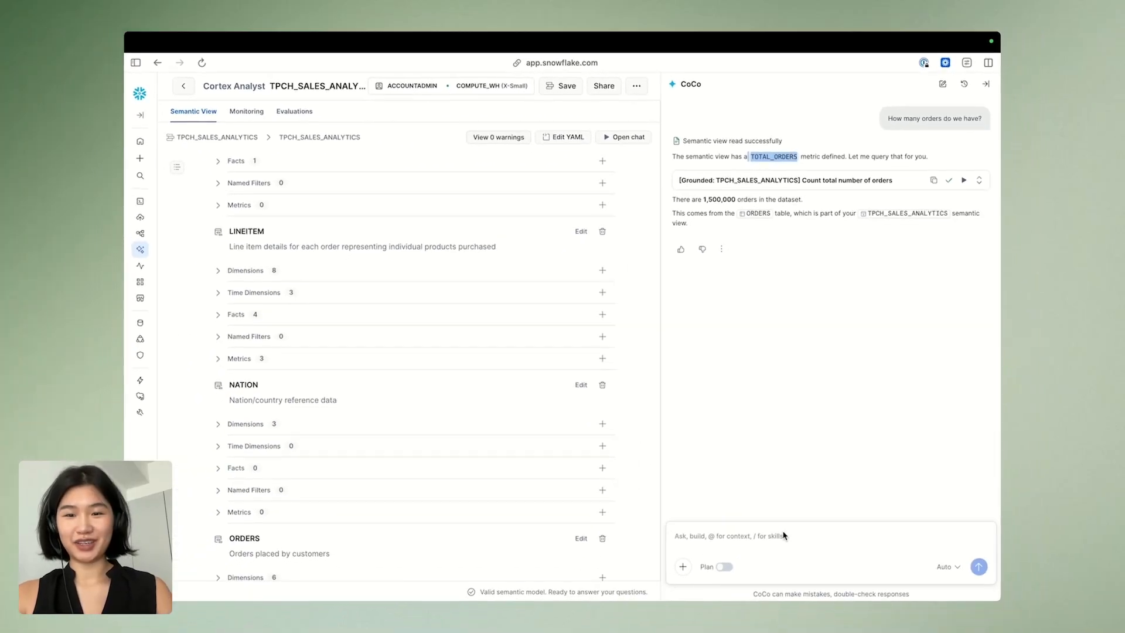
Ask CoCo "How many customers are in each market segment?" and expand the SQL it generated
click(711, 538)
key(Return)
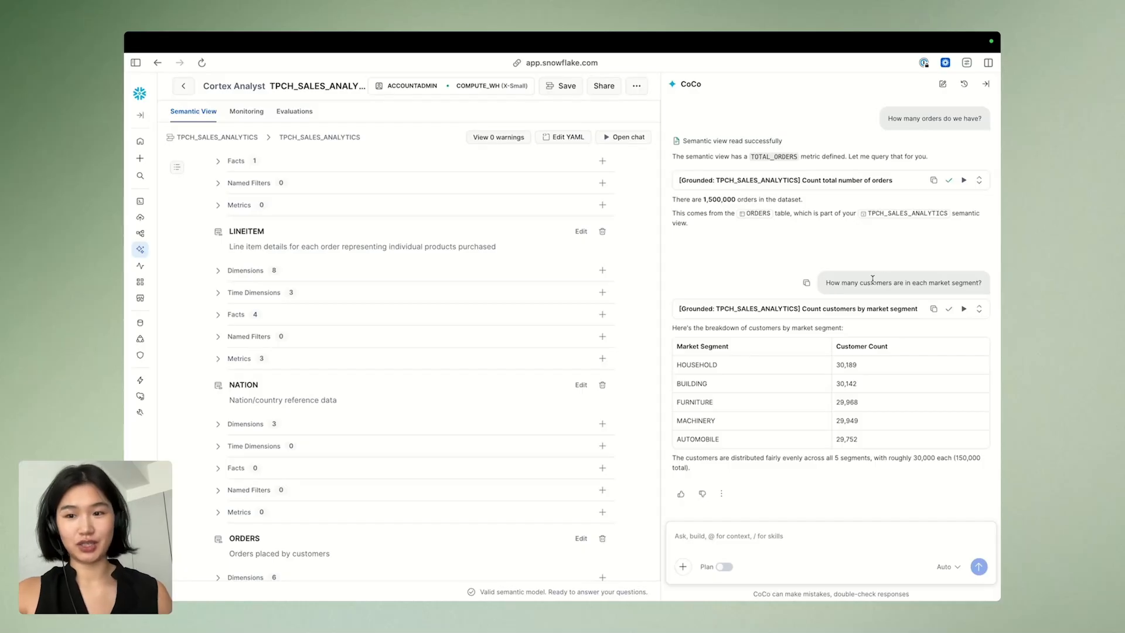
double_click(956, 283)
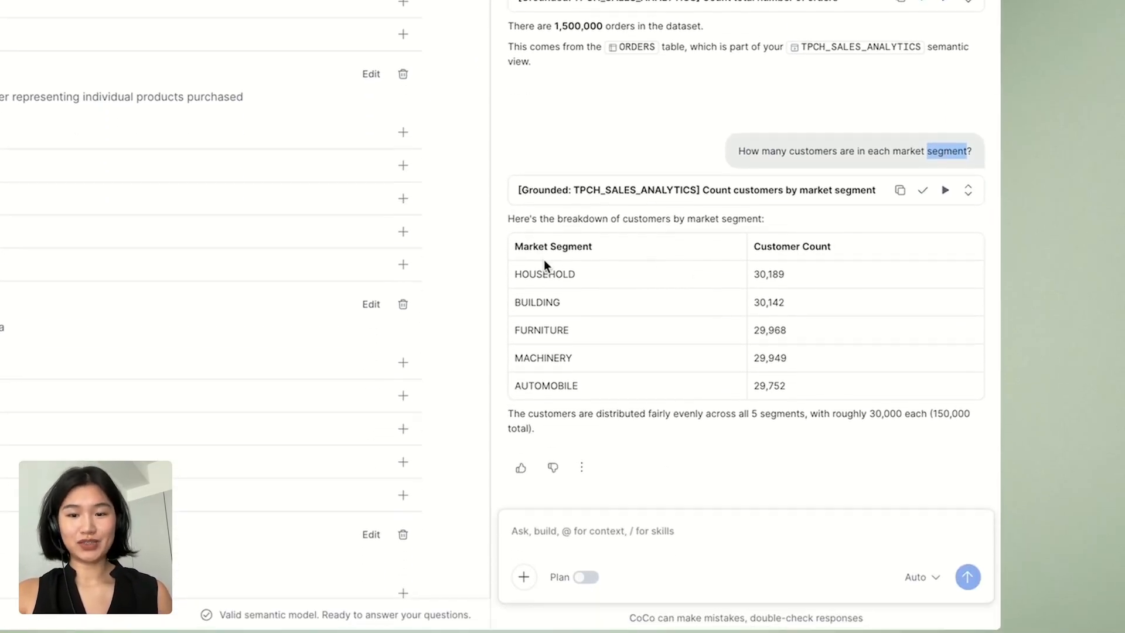
click(968, 191)
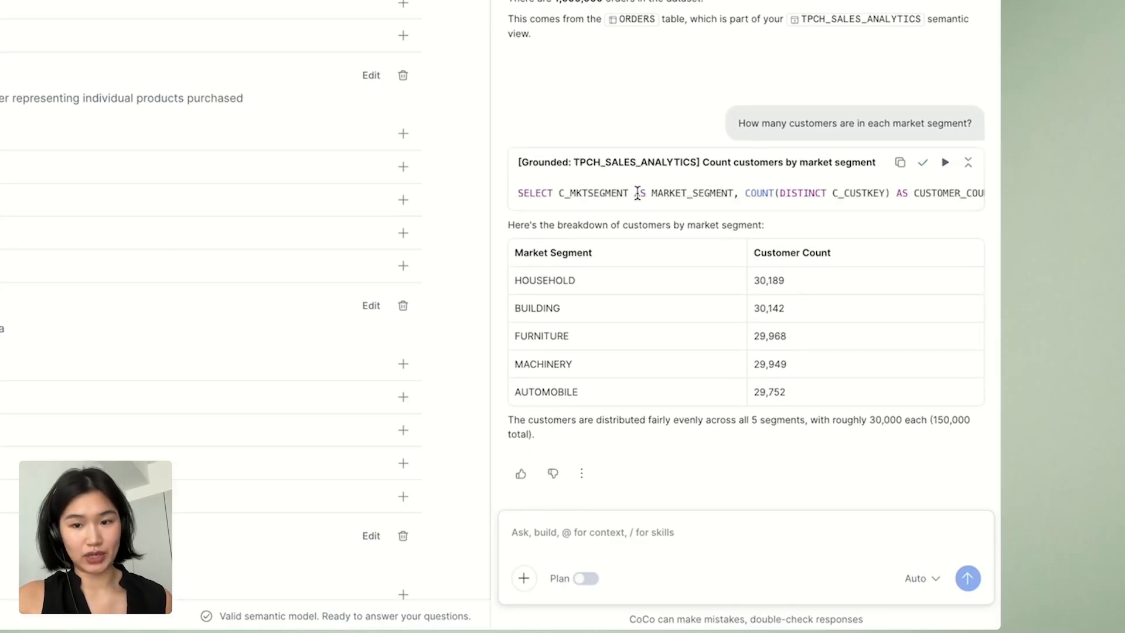
Examine the market-segment query's distinct customer count, source table, grouping and sort order, along with the answer's closing summary
scroll(637, 194, right, 2)
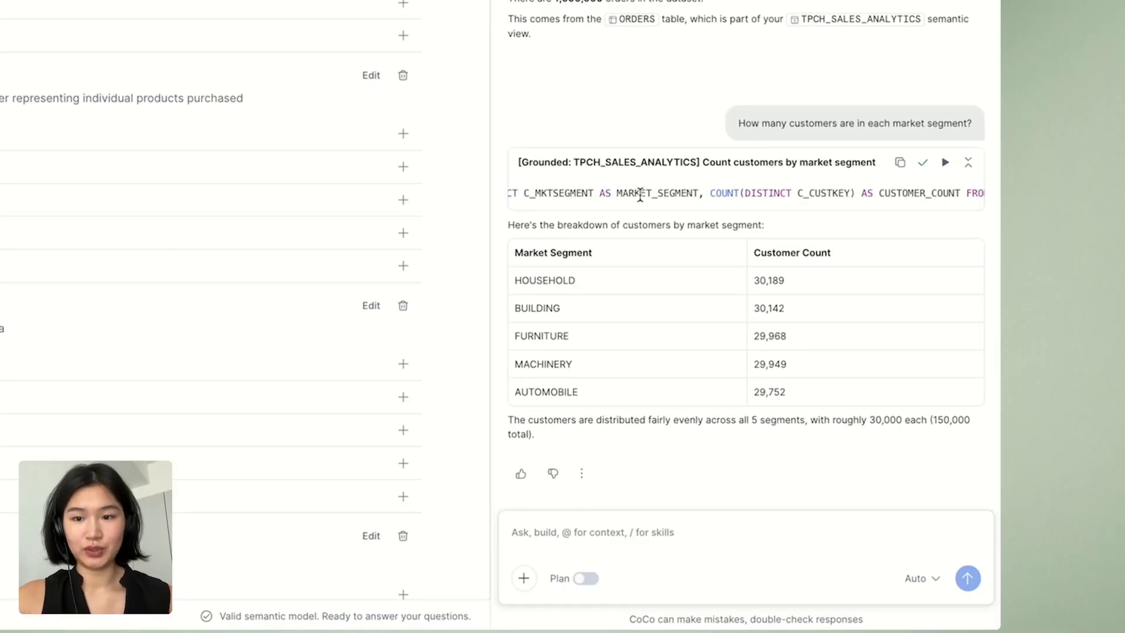
drag(710, 194, 858, 191)
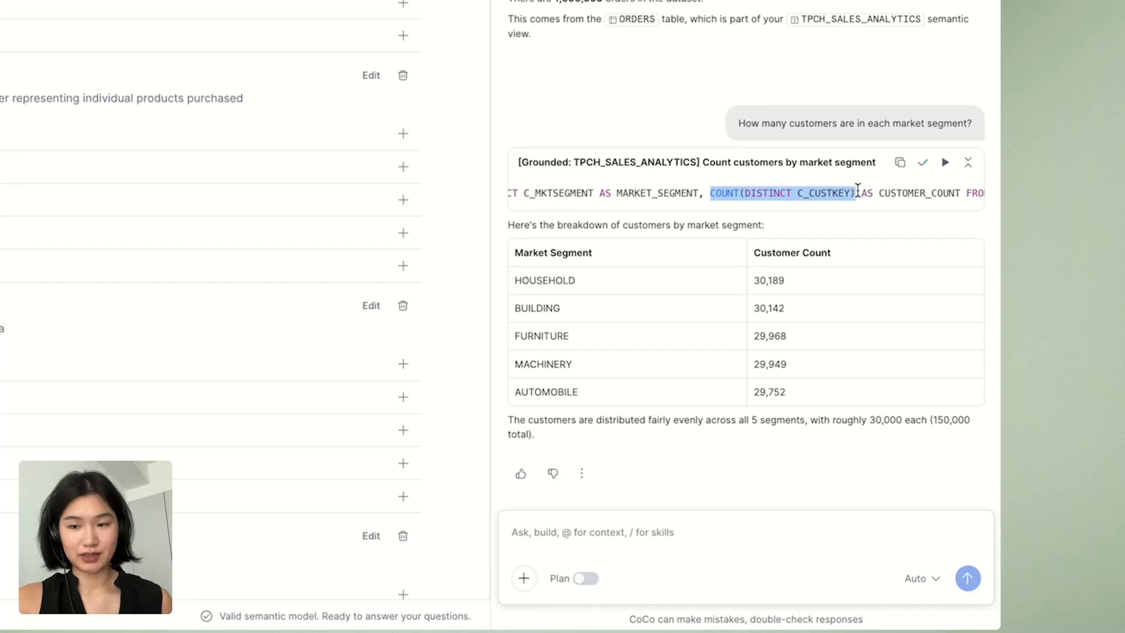
scroll(857, 191, right, 10)
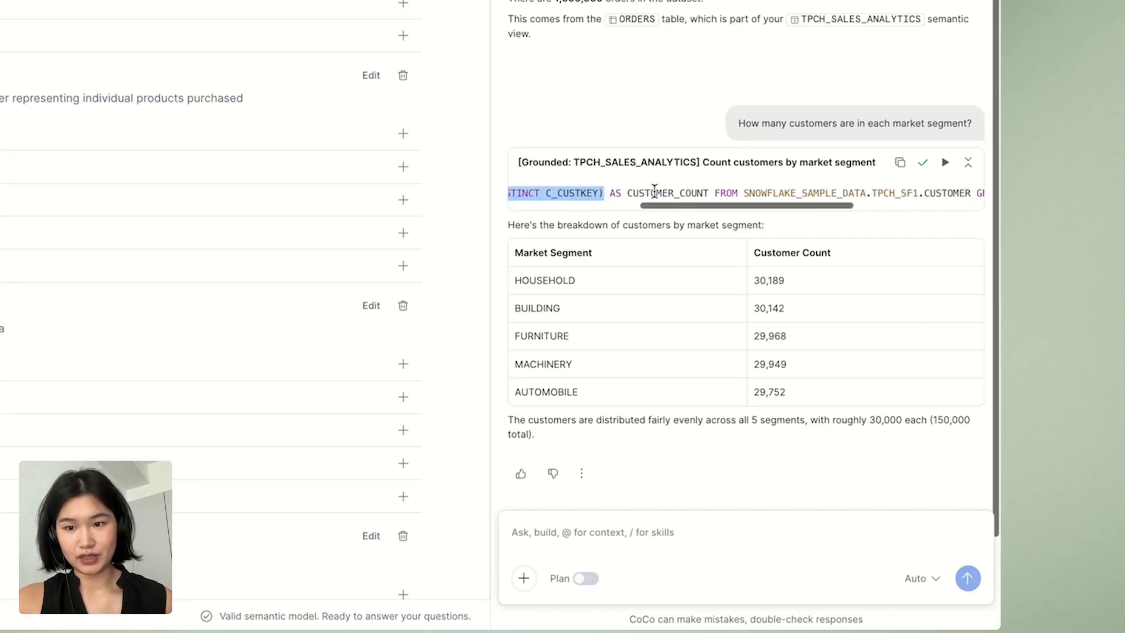
drag(772, 193, 849, 193)
scroll(849, 193, right, 1)
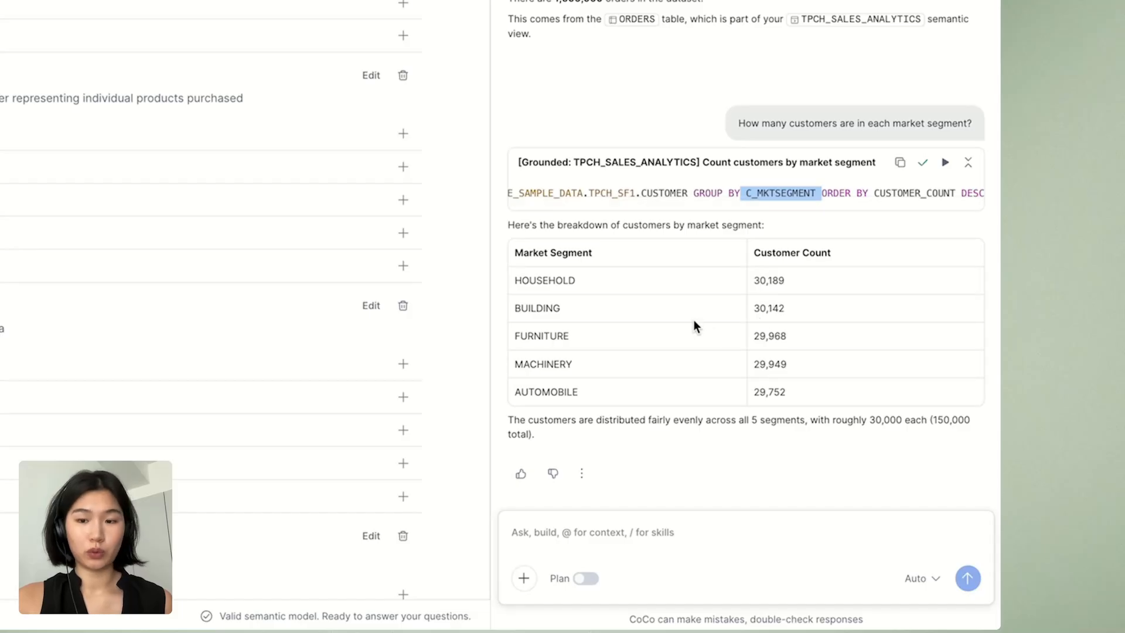
click(851, 193)
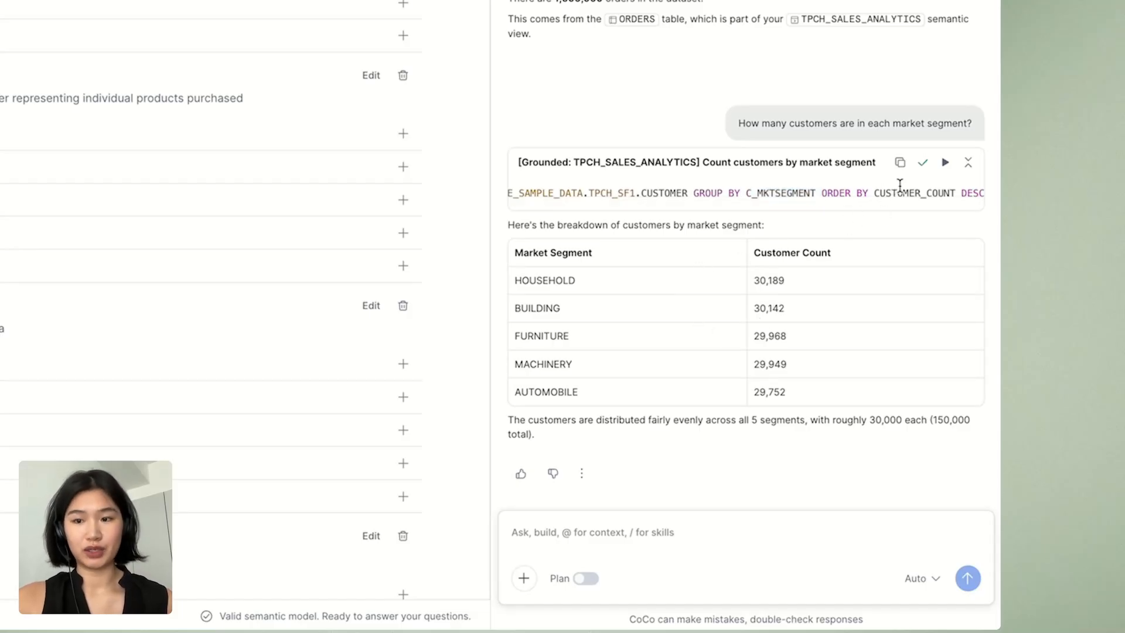
scroll(907, 183, right, 1)
drag(954, 193, 975, 194)
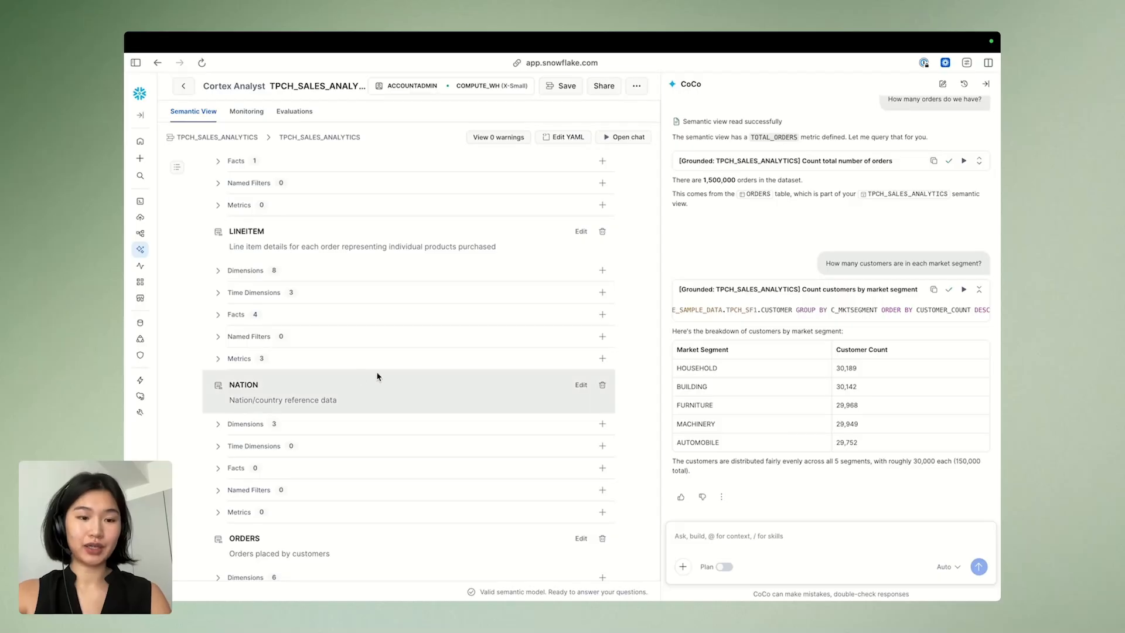
scroll(290, 323, up, 4)
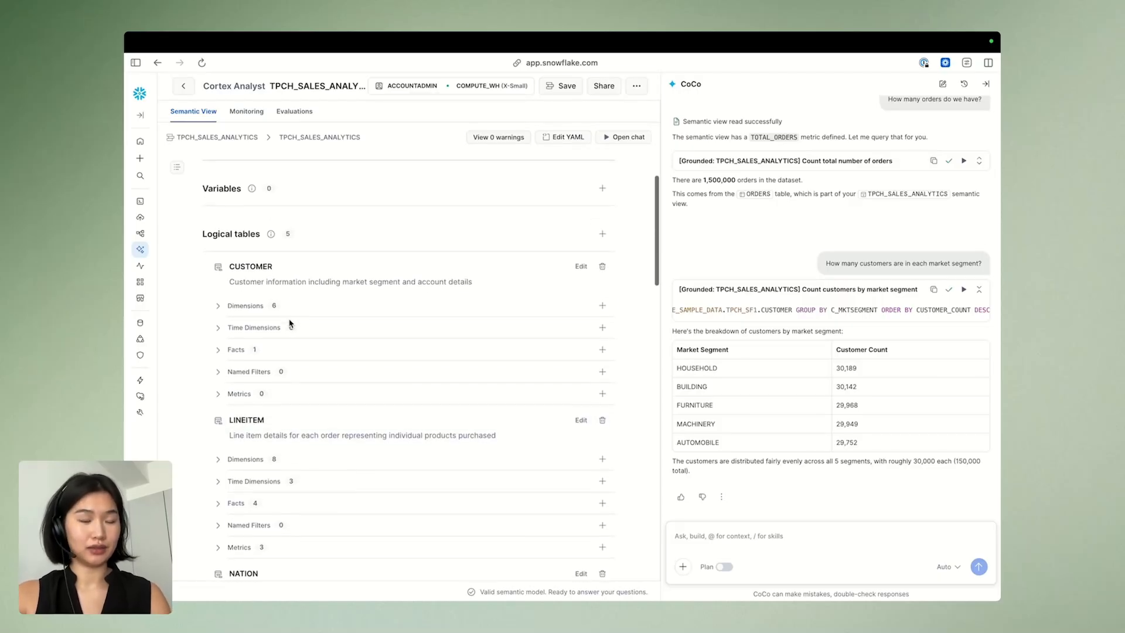
triple_click(673, 461)
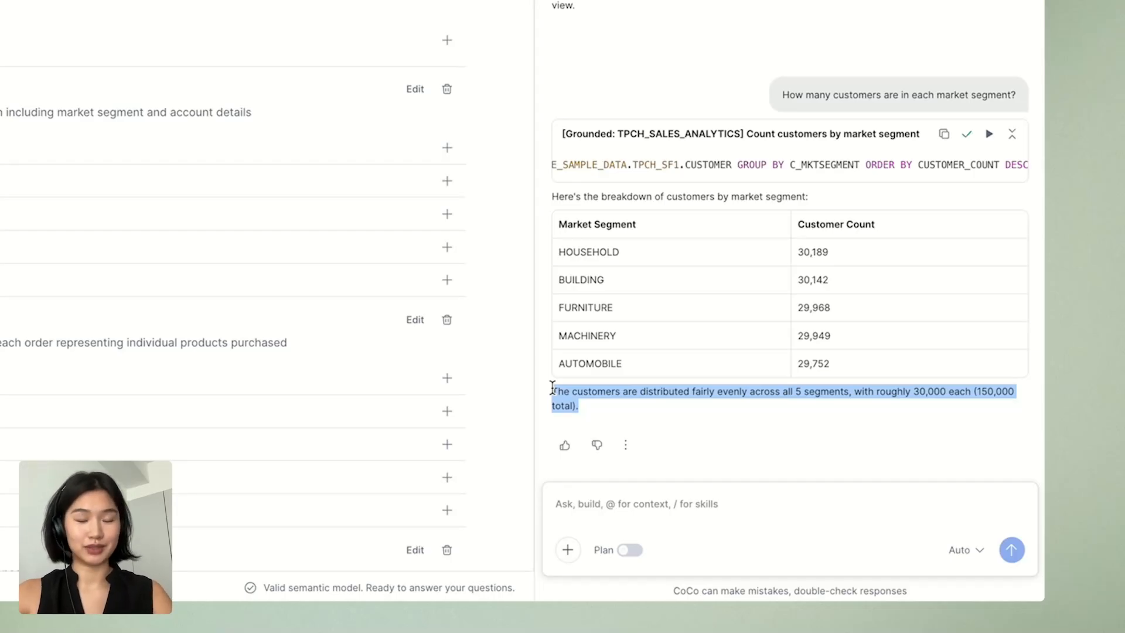
Ask CoCo "What is our total revenue?" and examine the answer and the discounted-price formula in its query
click(566, 510)
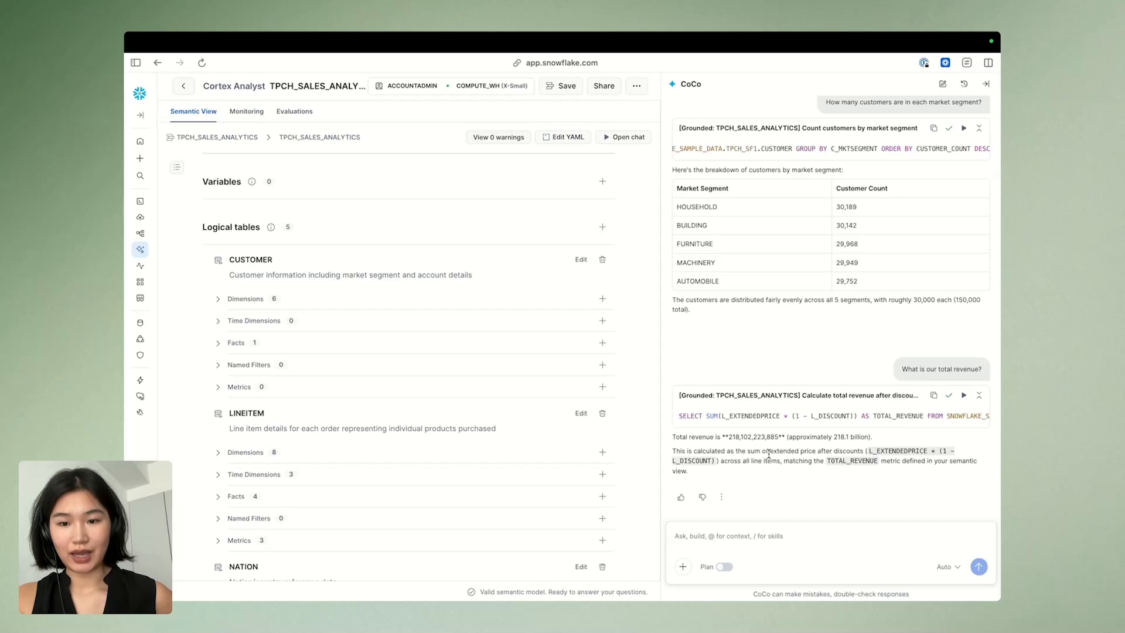
drag(747, 452, 817, 453)
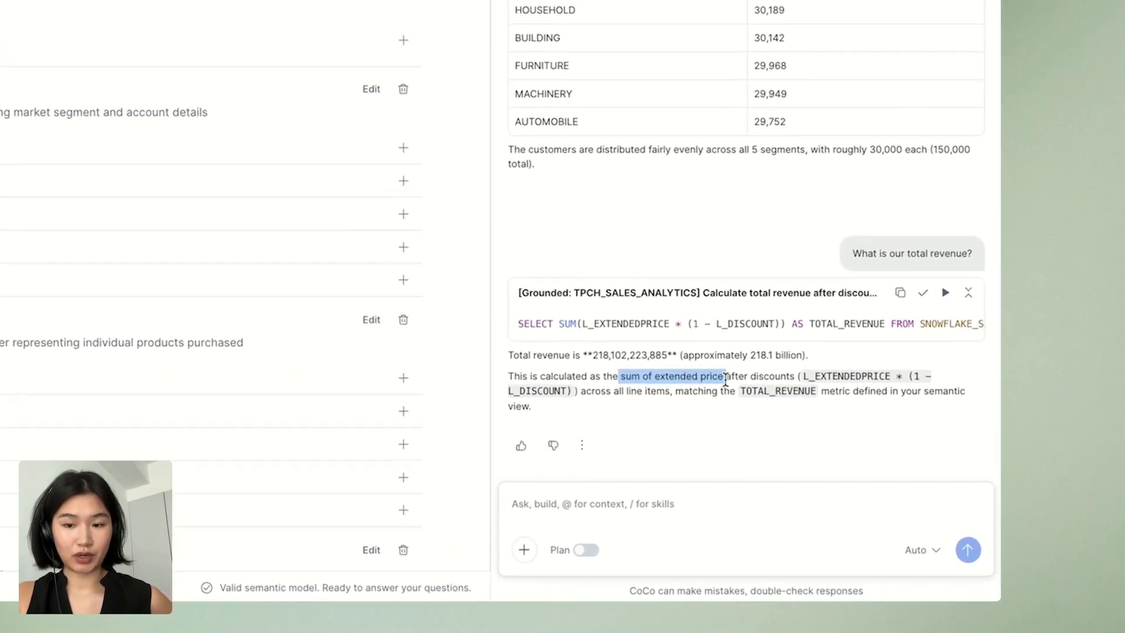
drag(726, 380, 786, 376)
click(662, 361)
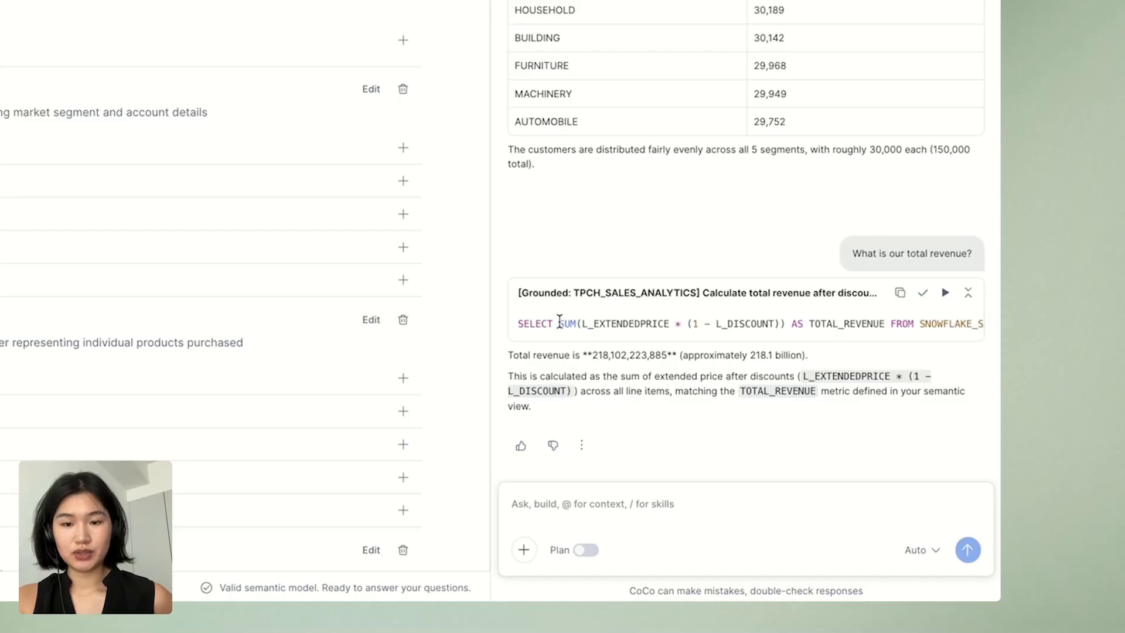
drag(558, 323, 784, 322)
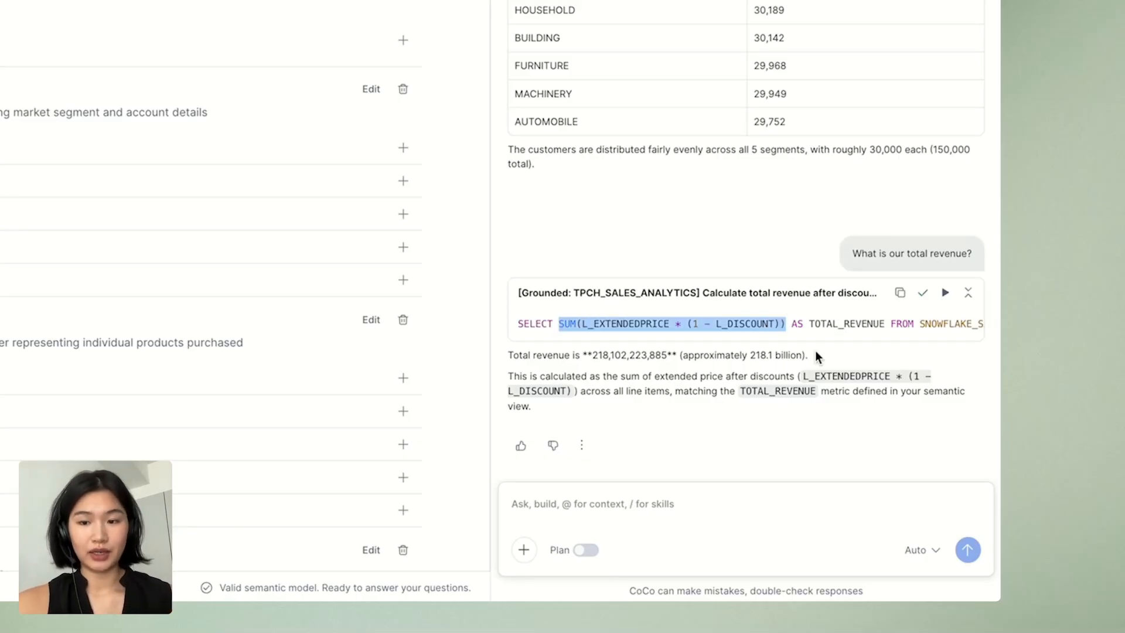
drag(815, 355, 562, 354)
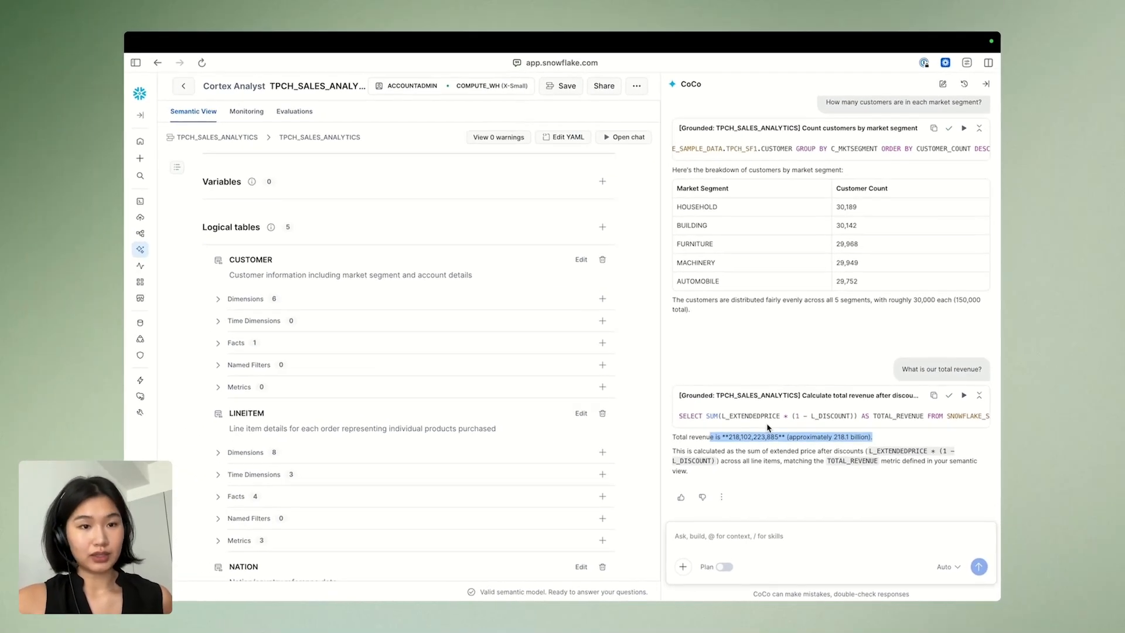
click(655, 253)
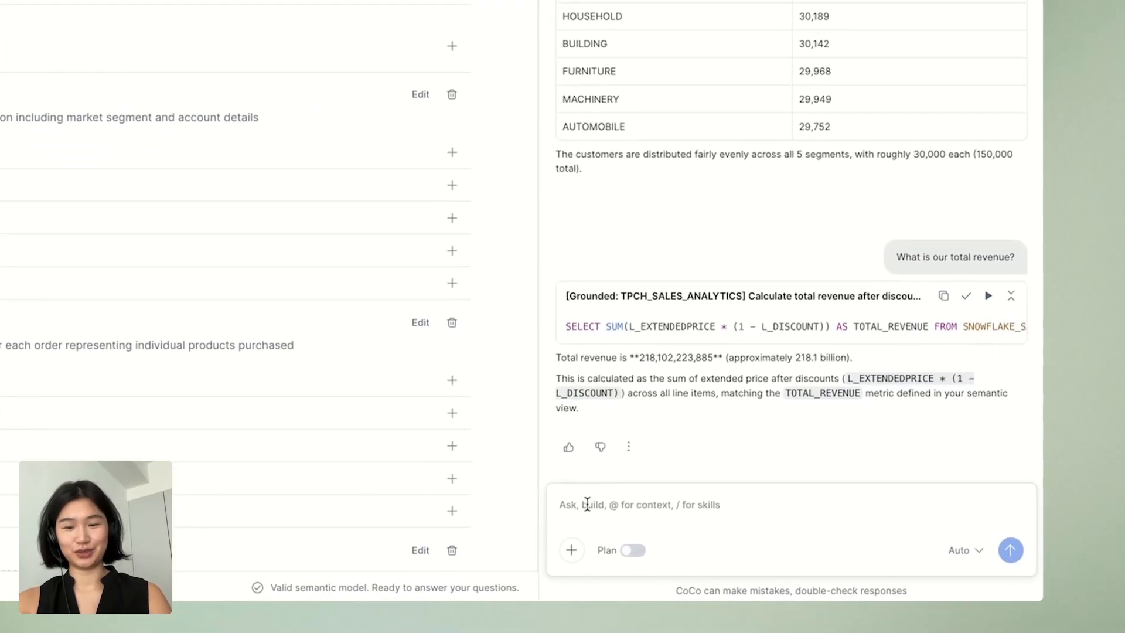
Ask CoCo "What is total revenue by region?" and expand the SQL it generated
text(What is total revenue by region?)
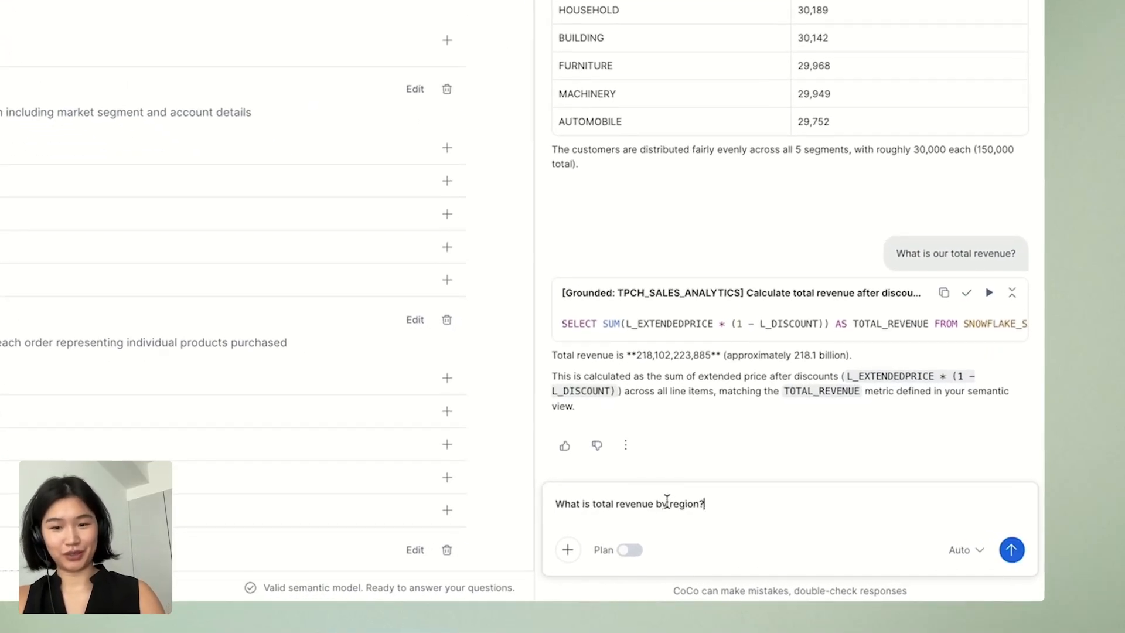
key(Return)
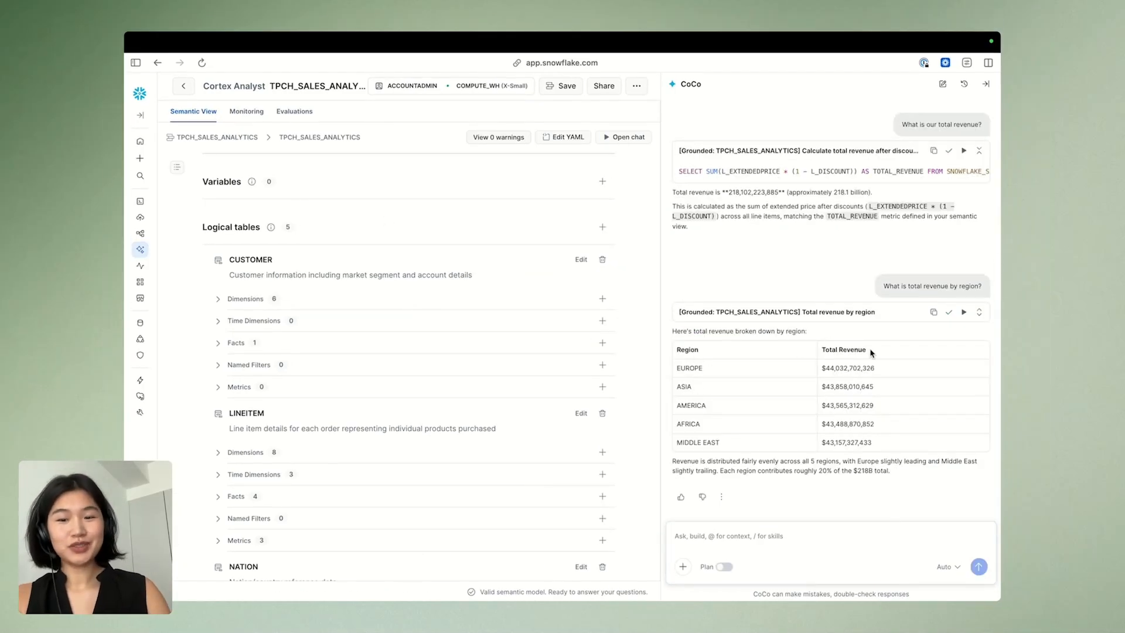
click(978, 312)
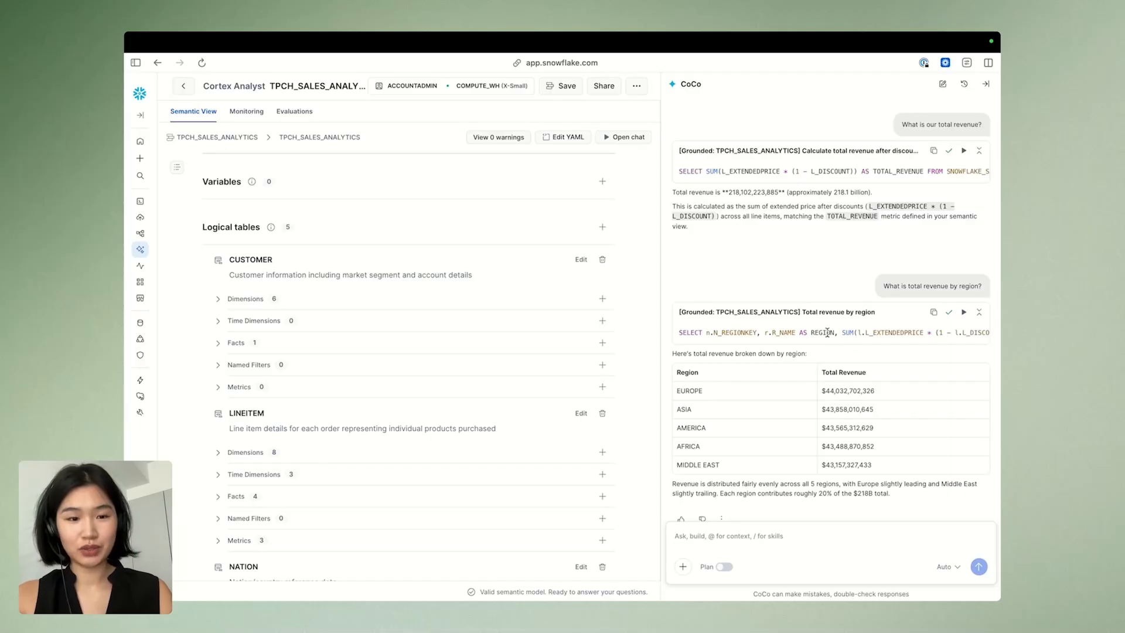
Examine the revenue-by-region query's sum formula and its joins across the LINEITEM, ORDERS, CUSTOMER and NATION tables
scroll(486, 394, down, 1)
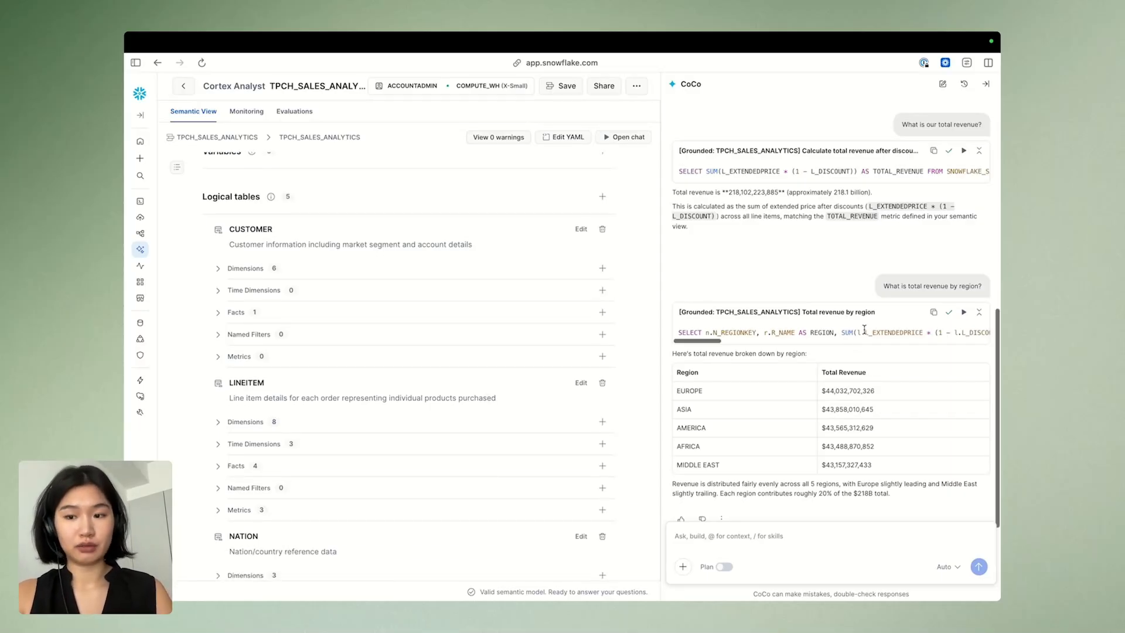
scroll(864, 329, right, 2)
scroll(865, 329, right, 5)
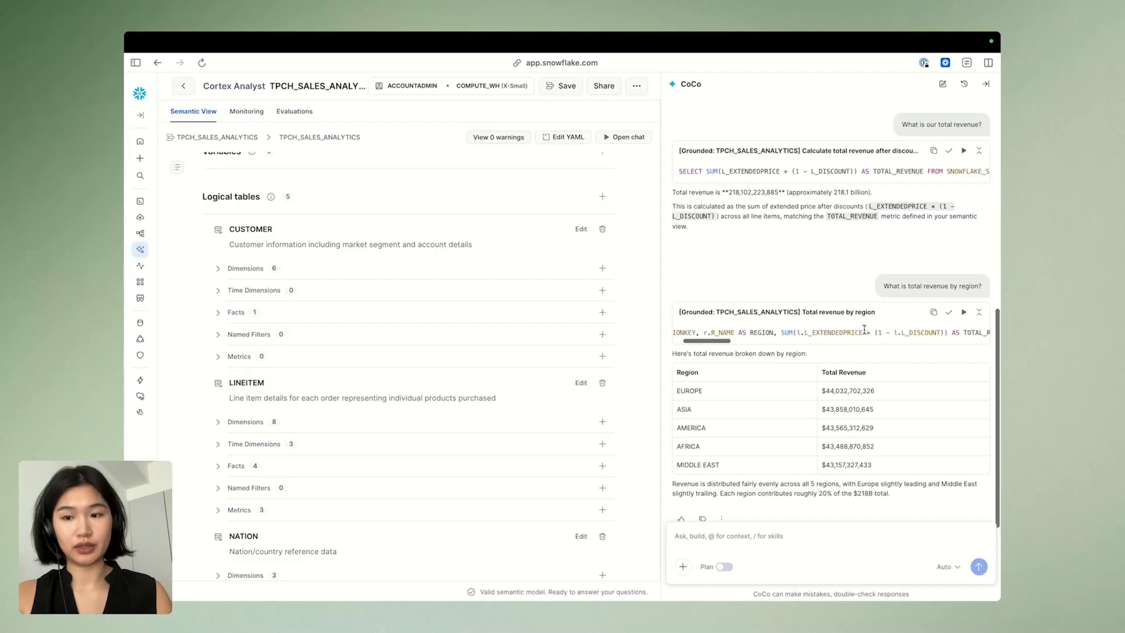
scroll(886, 329, left, 2)
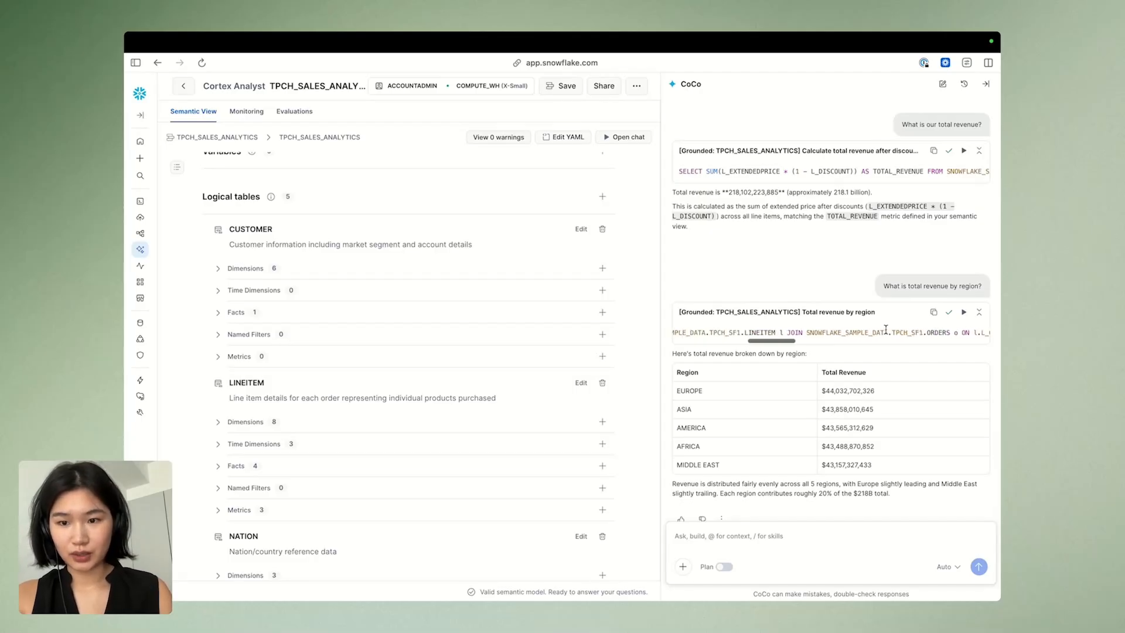
scroll(885, 329, left, 1)
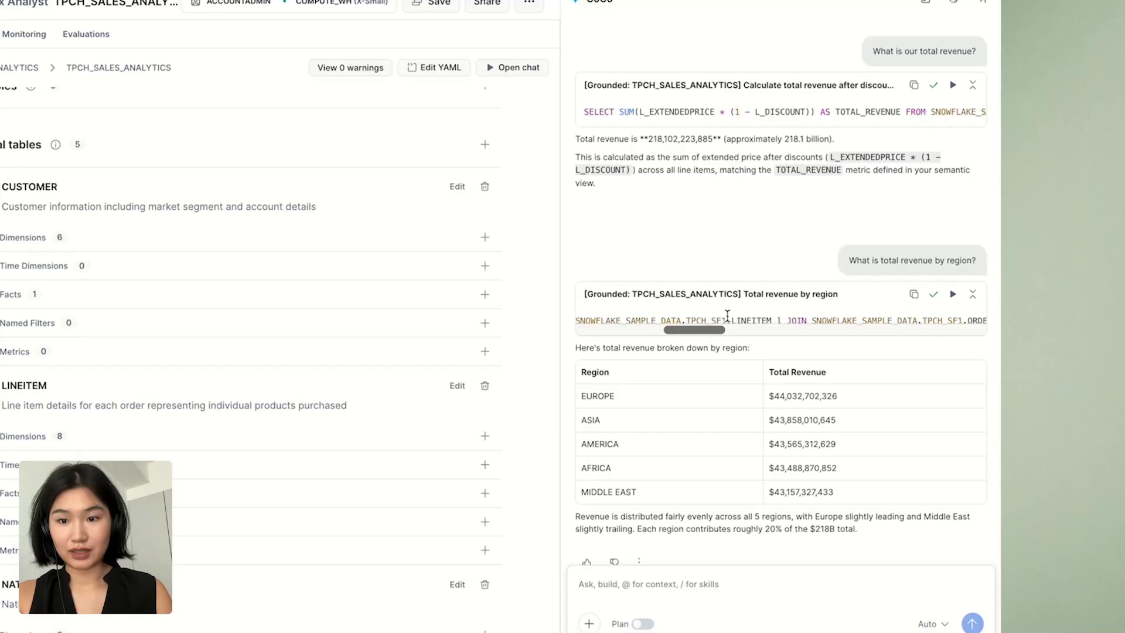
drag(790, 332, 941, 312)
scroll(871, 331, right, 2)
scroll(840, 312, right, 5)
scroll(937, 312, right, 5)
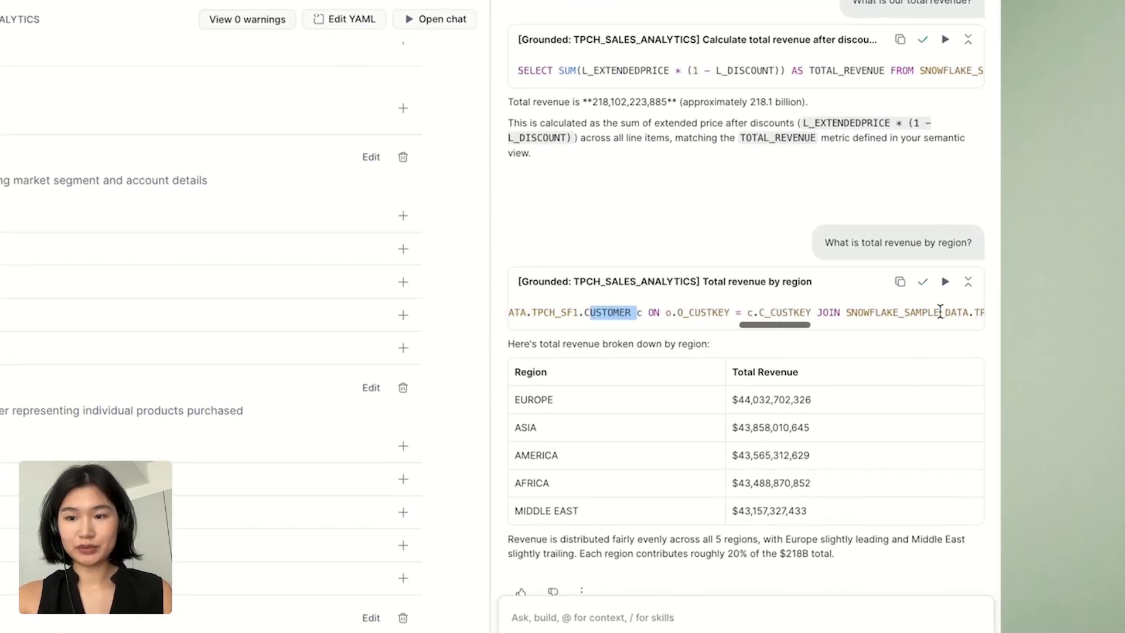
drag(857, 312, 918, 312)
click(838, 385)
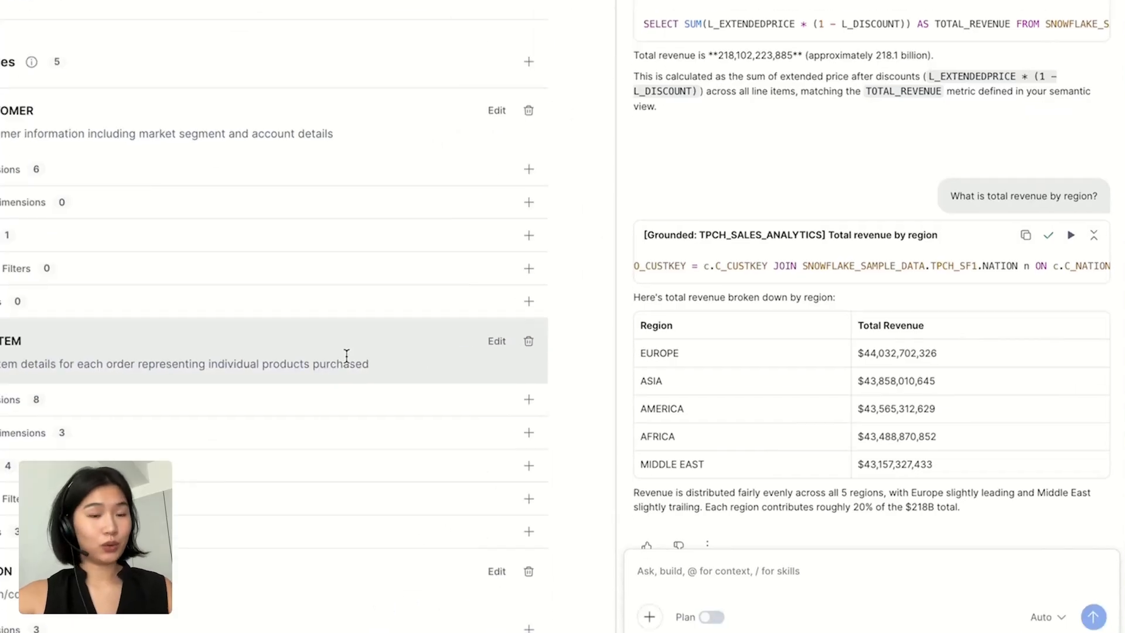
Review the semantic view's defined relationships to compare them with the joins in the revenue-by-region query
scroll(115, 468, down, 1)
scroll(419, 354, down, 15)
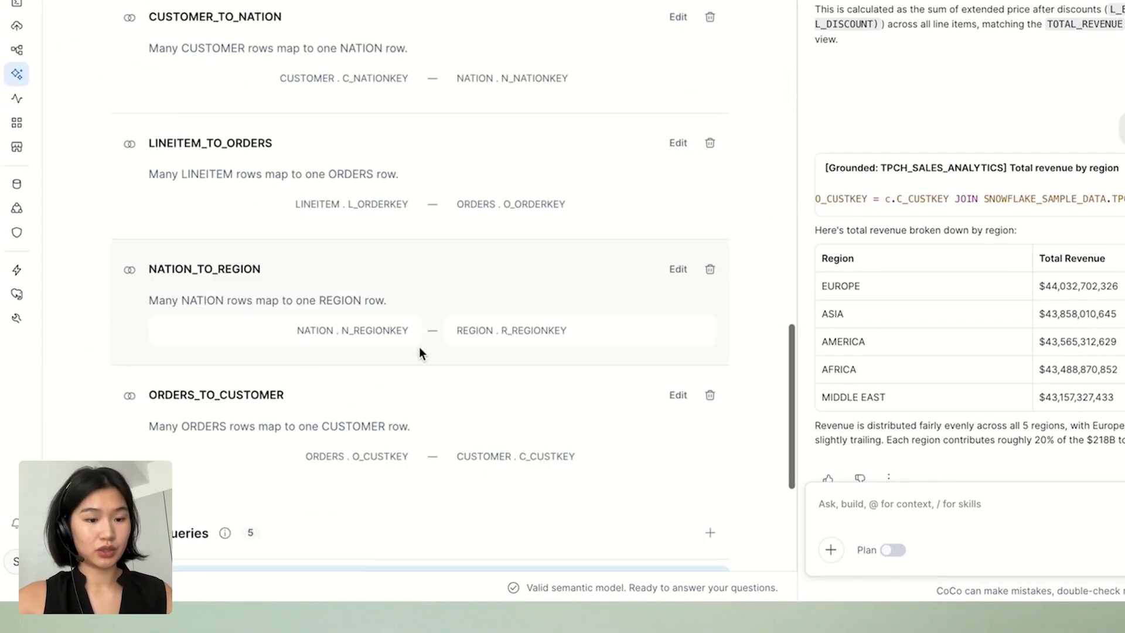
scroll(420, 354, up, 1)
scroll(419, 354, down, 2)
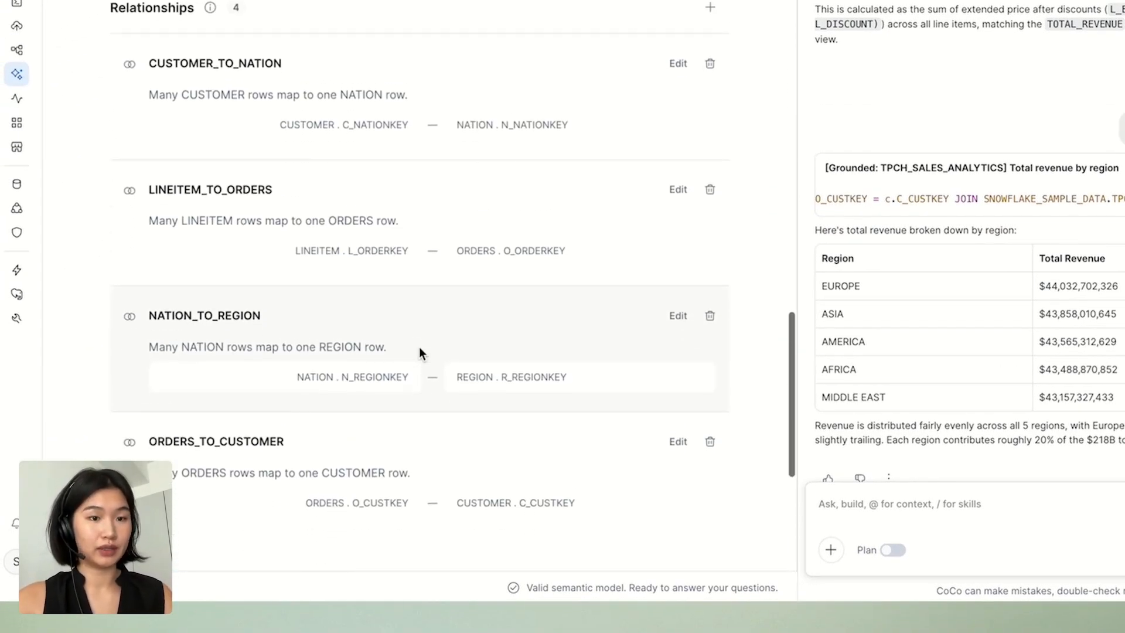
Examine the total revenue table for the five regions and the summary comparing their contributions
drag(819, 282, 1088, 416)
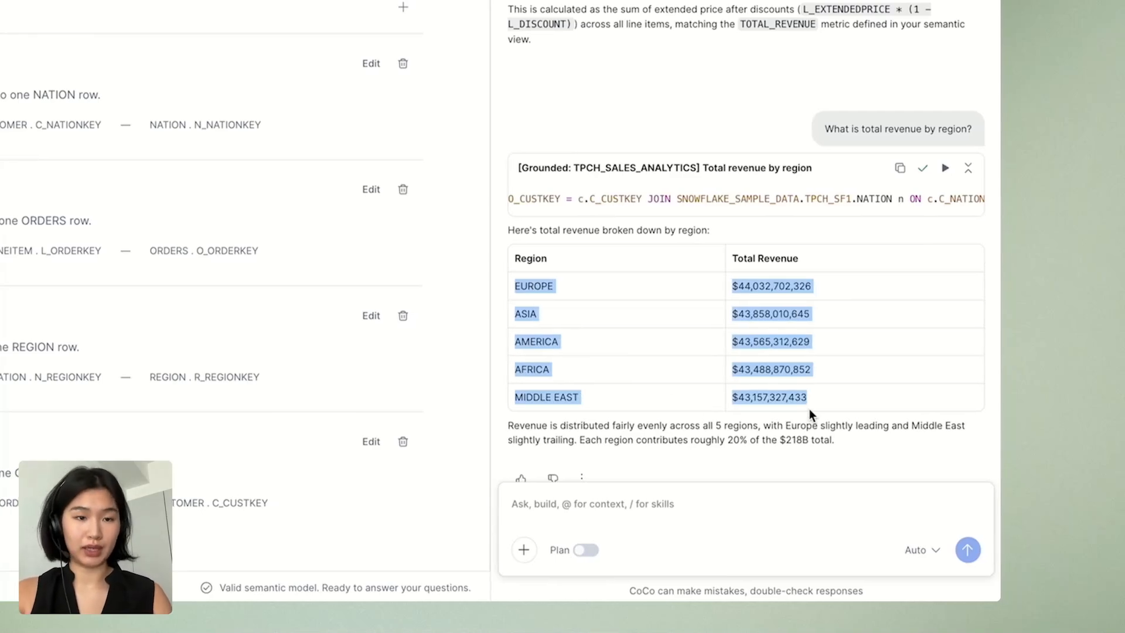
scroll(809, 409, down, 1)
click(572, 390)
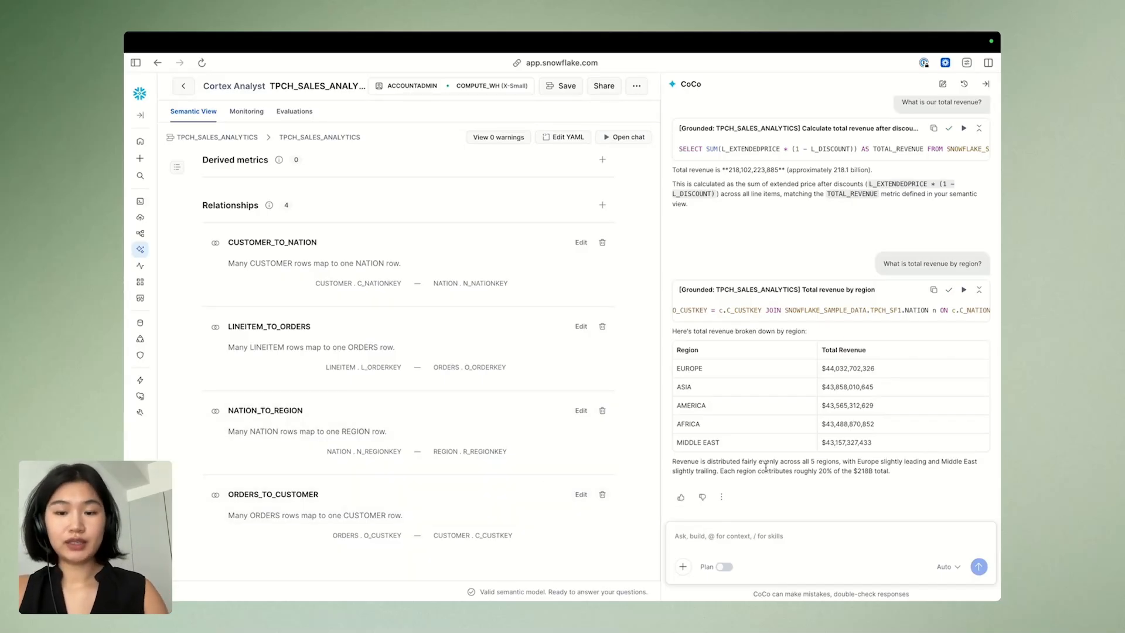
drag(840, 462, 883, 470)
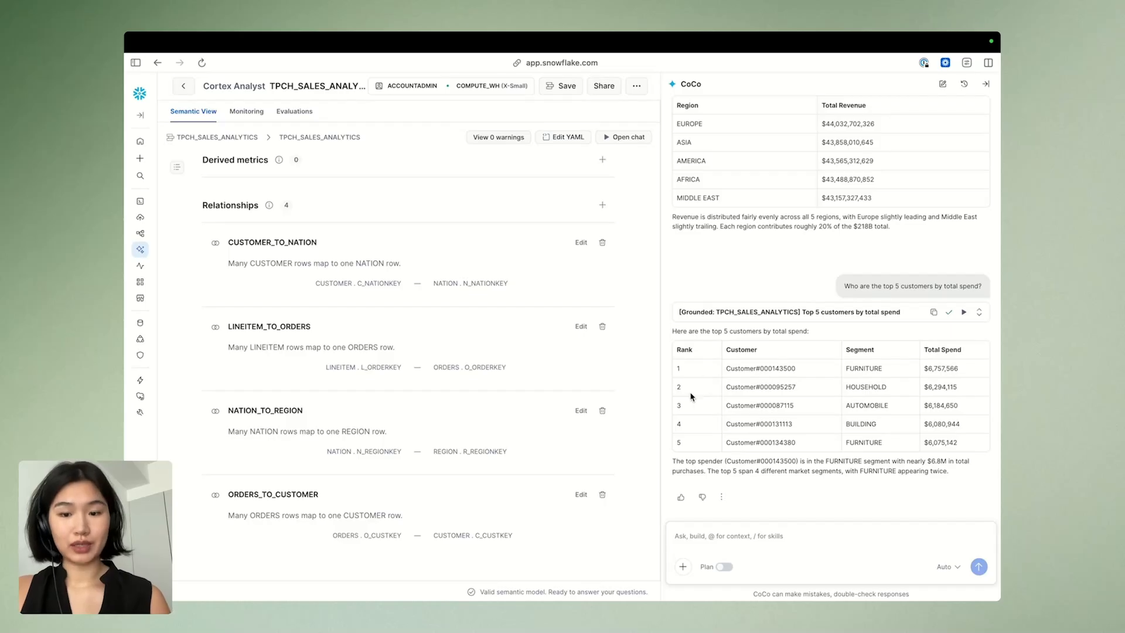
Review the top 5 customers by total spend and ask CoCo "Show me monthly revenue trends for 1995"
drag(692, 396, 741, 443)
click(761, 451)
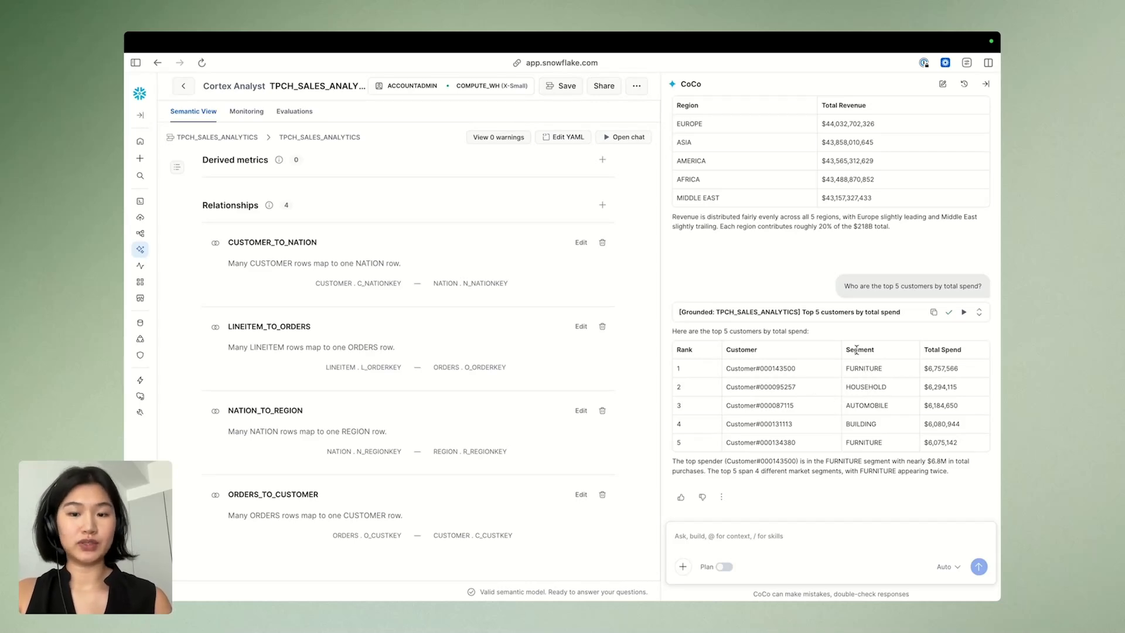
click(707, 534)
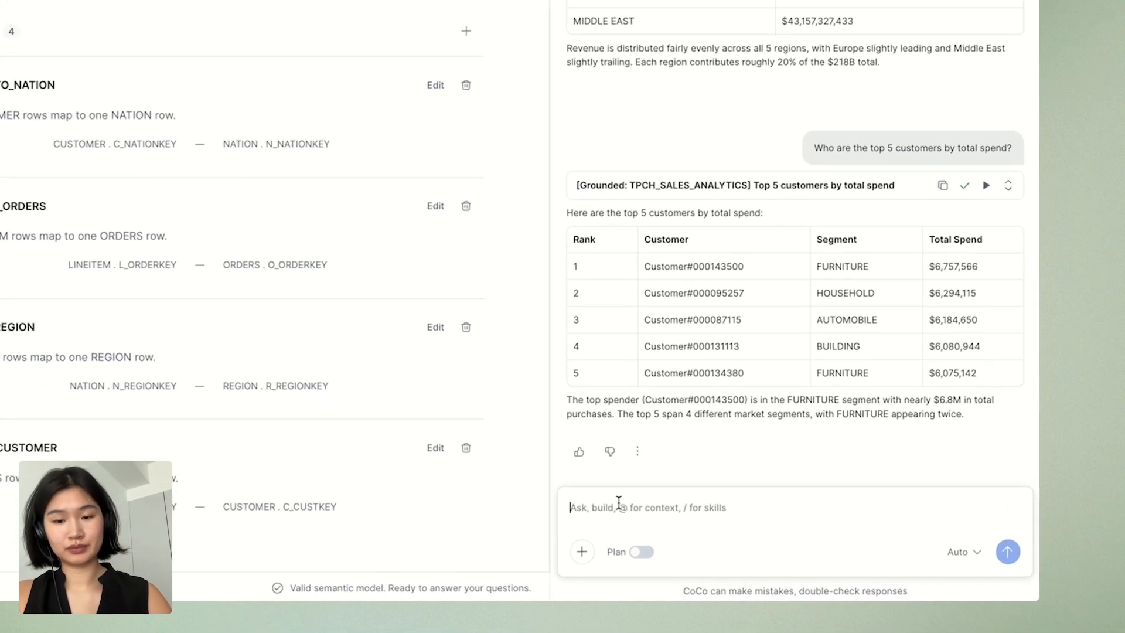
text(Show me monthly revenue trends for 1995)
key(Return)
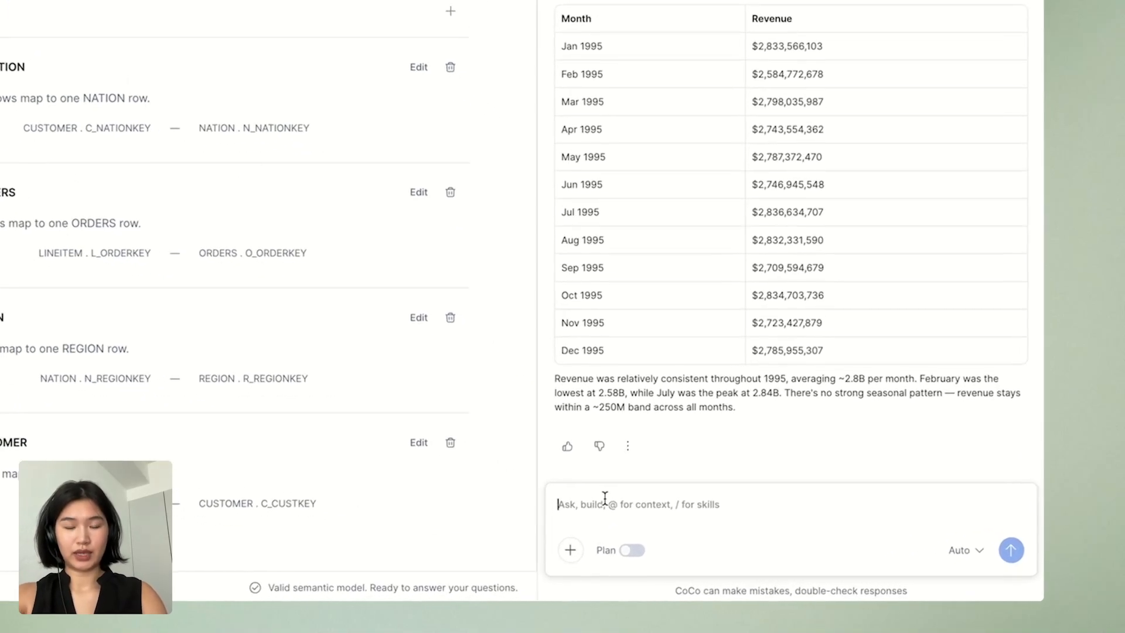
Ask CoCo to visualize the monthly revenue trends for 1995
click(602, 497)
text(visualize)
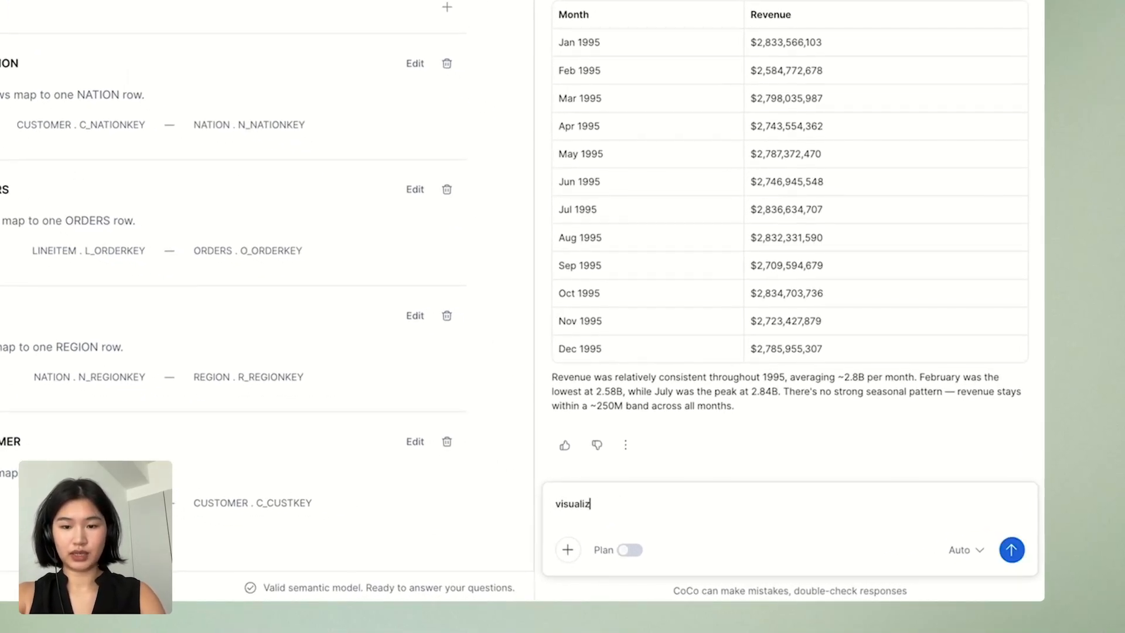
key(Return)
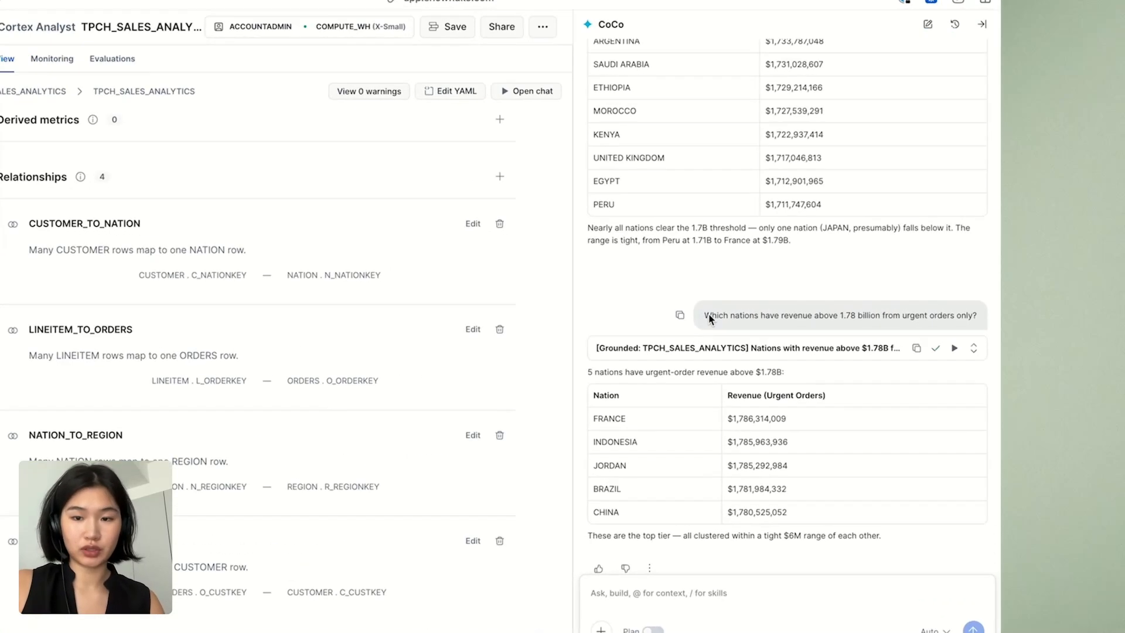
Examine the wording of the question about nations with revenue above 1.78 billion from urgent orders only
drag(769, 316, 972, 311)
click(810, 317)
click(879, 324)
click(975, 310)
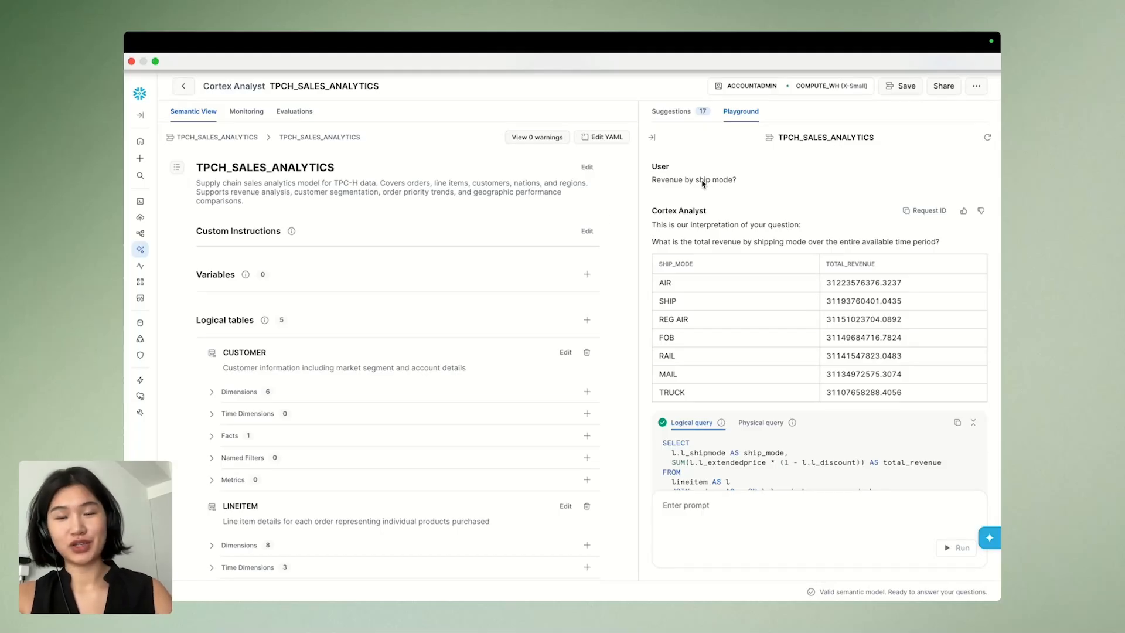
Review the revenue-by-ship-mode query in the Cortex Analyst playground and ask the follow-up "just for 1995"
scroll(654, 182, down, 2)
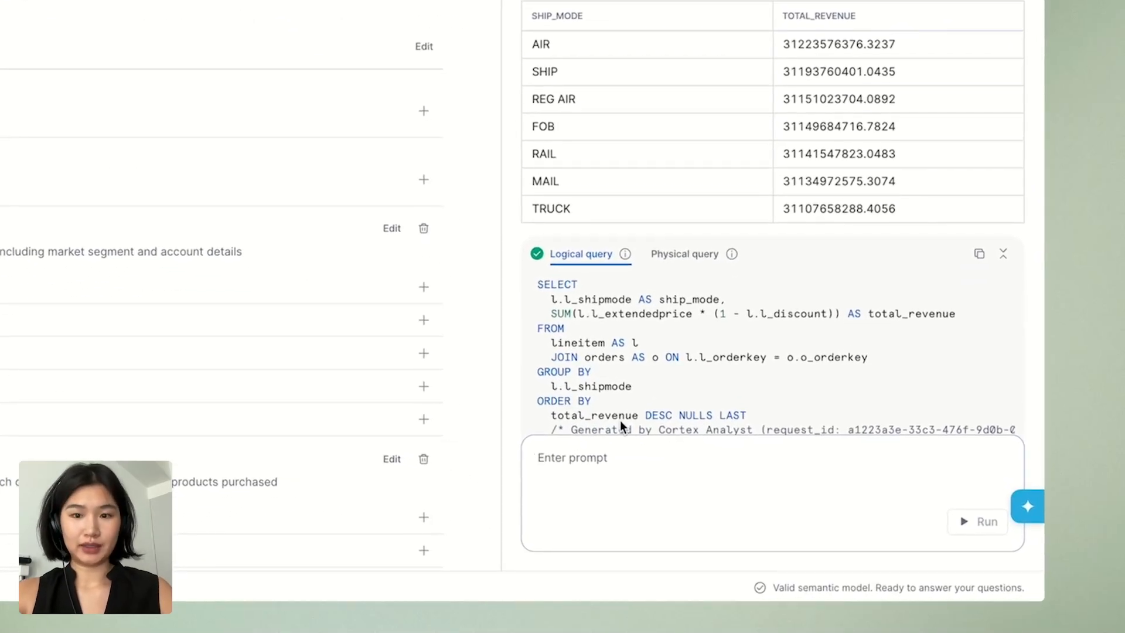
text(just for)
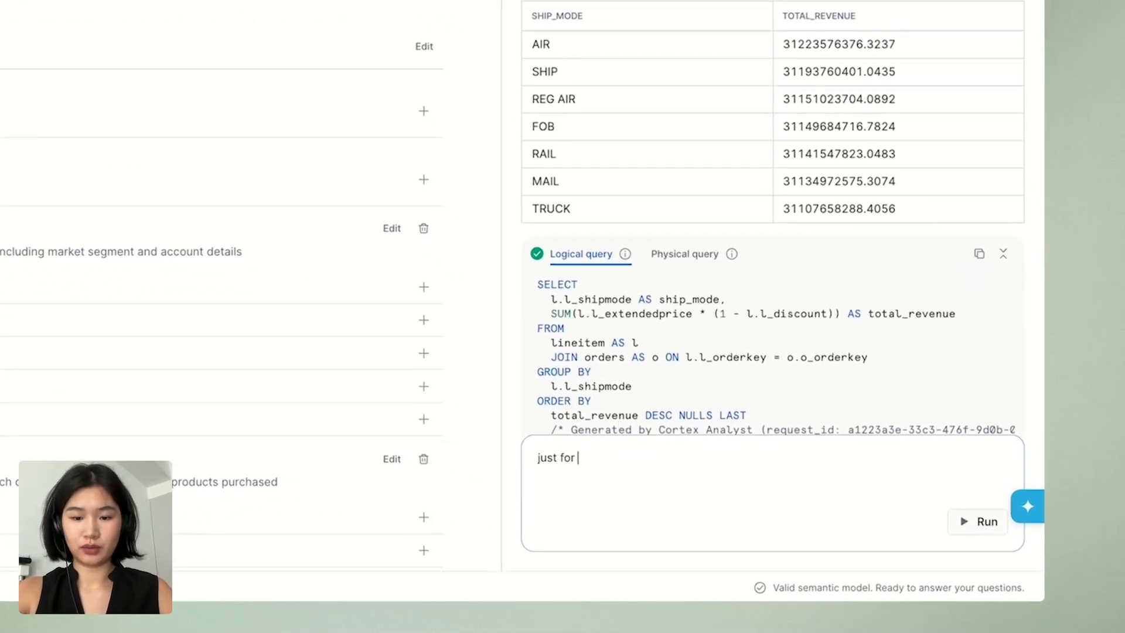
text( 1995)
key(Return)
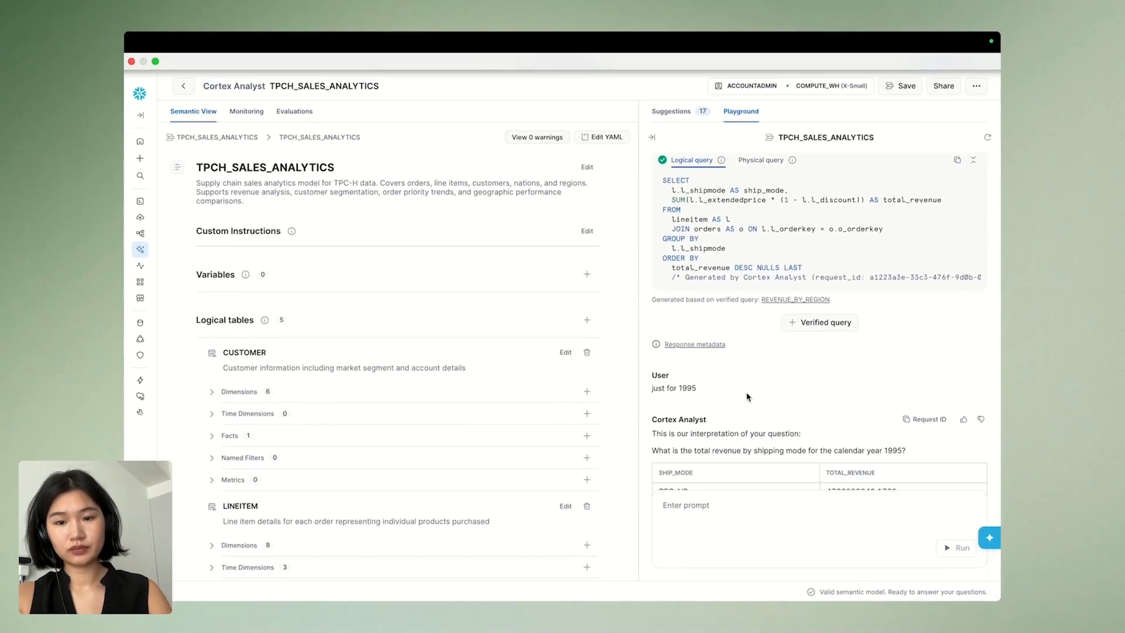
Ask Cortex Analyst for a breakdown by quarter of the 1995 ship-mode revenue
scroll(747, 397, up, 1)
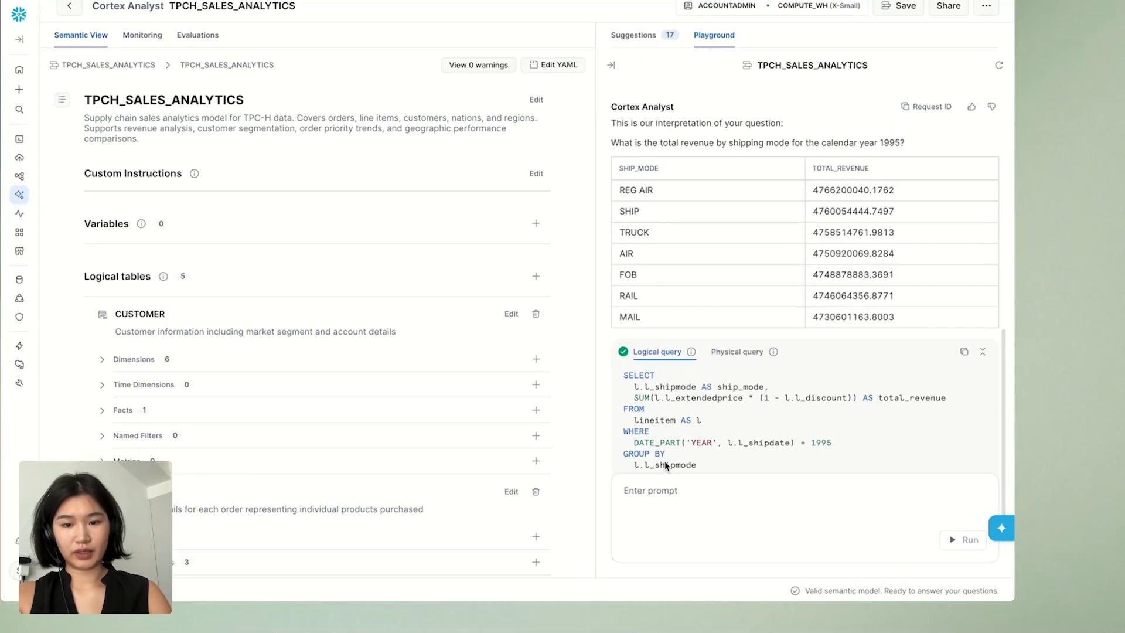
click(680, 510)
text(b)
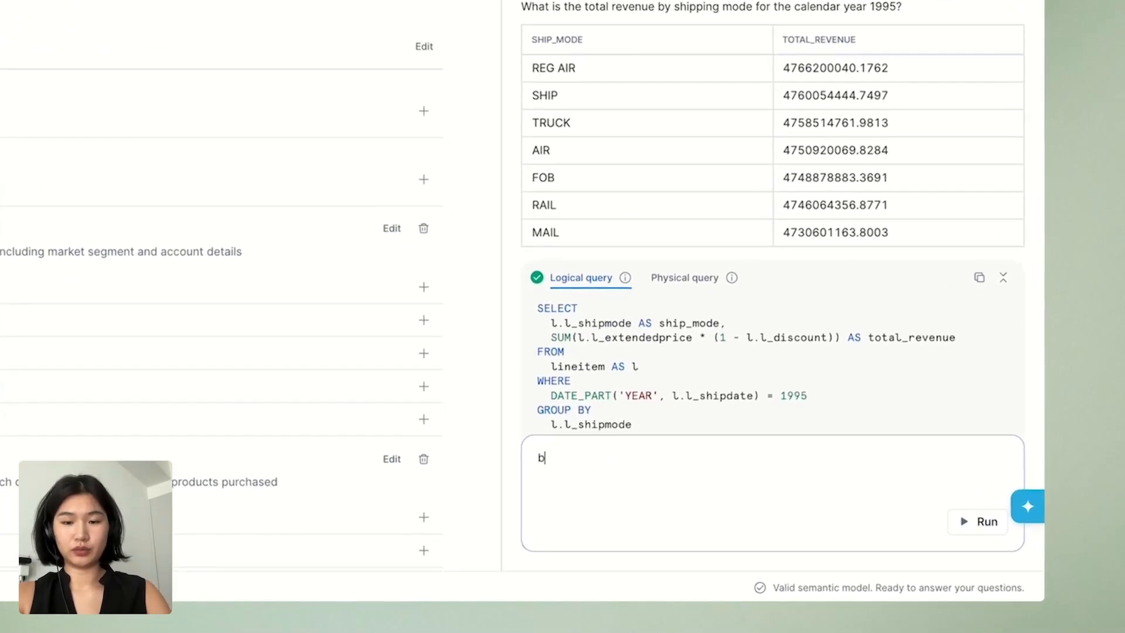
text(reakdown by quarter)
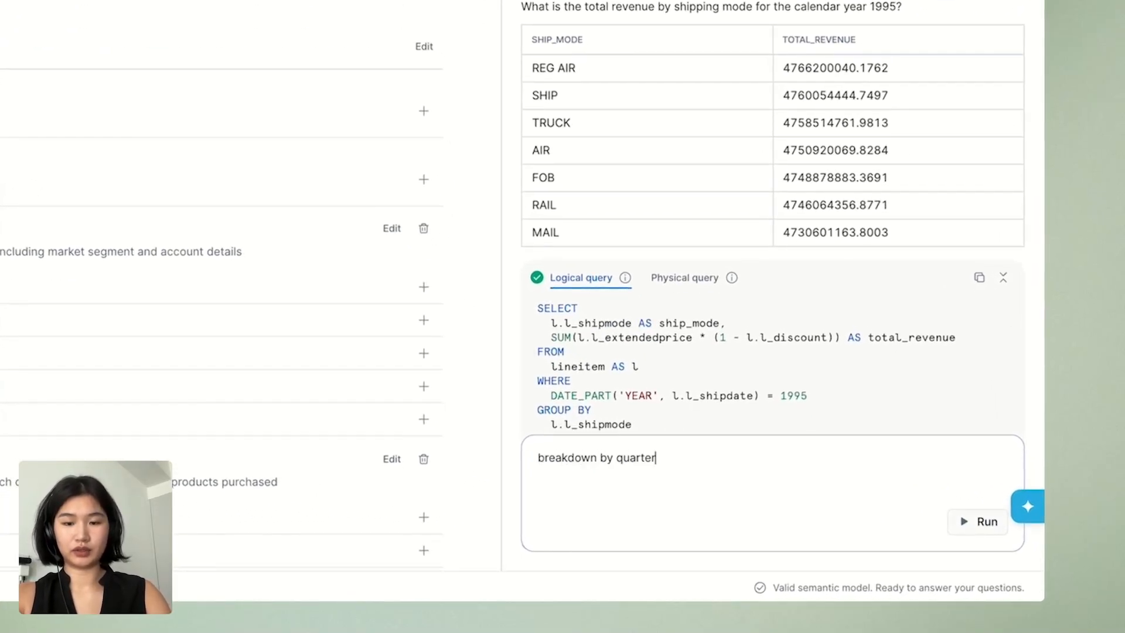
key(Return)
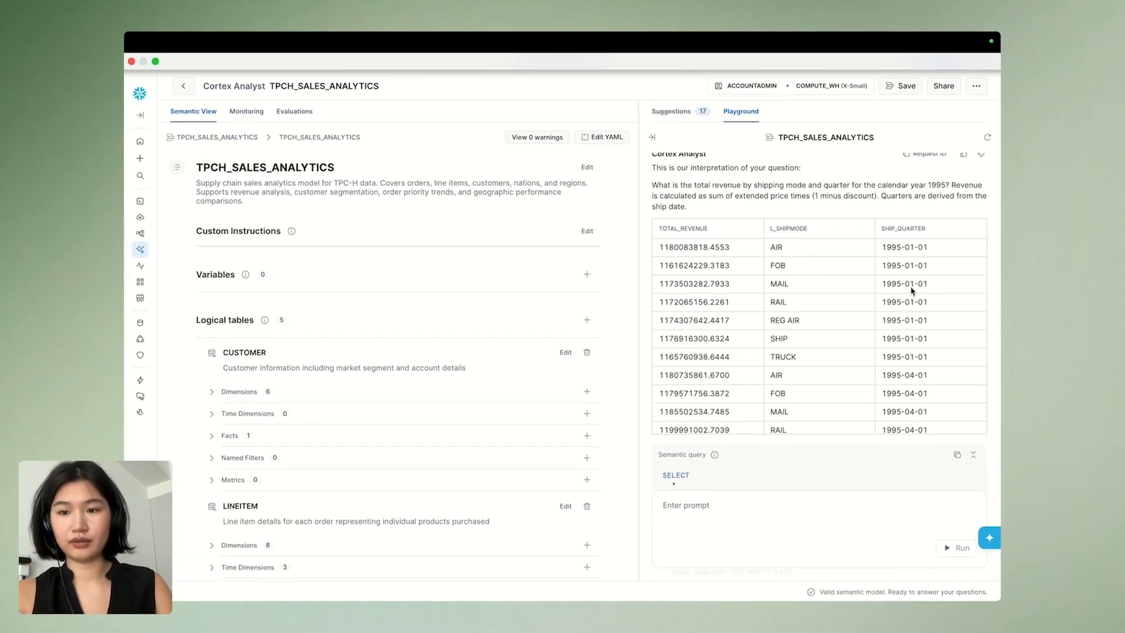
Examine the ship modes and total revenues across the quarters in the 1995 results table
drag(769, 248, 783, 355)
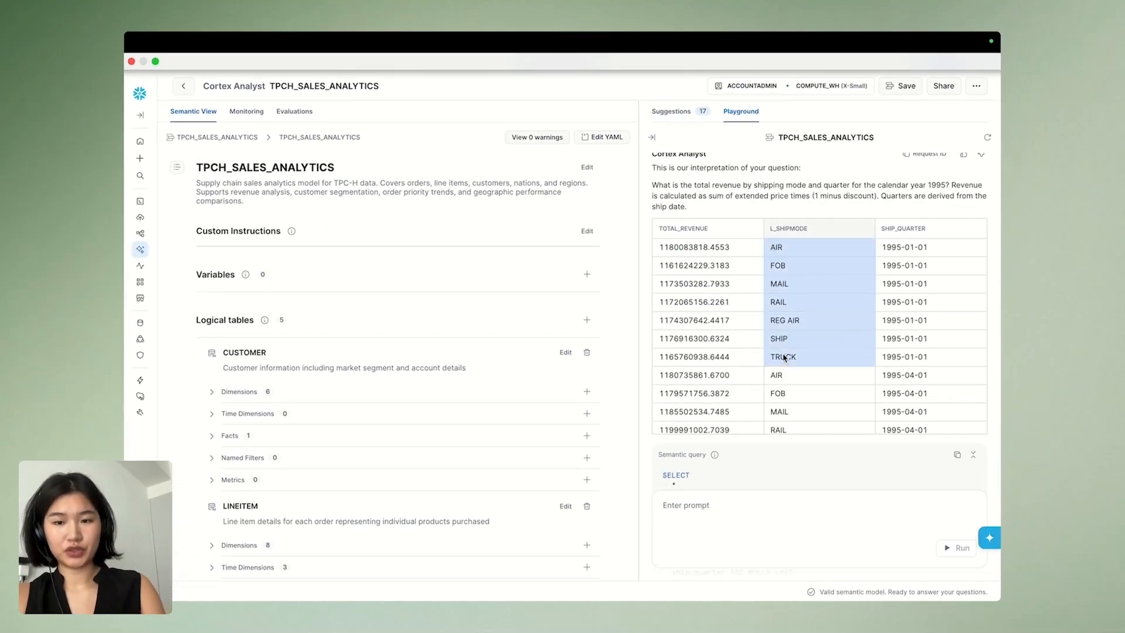
click(784, 355)
drag(703, 247, 704, 345)
scroll(703, 350, down, 3)
scroll(703, 350, down, 3)
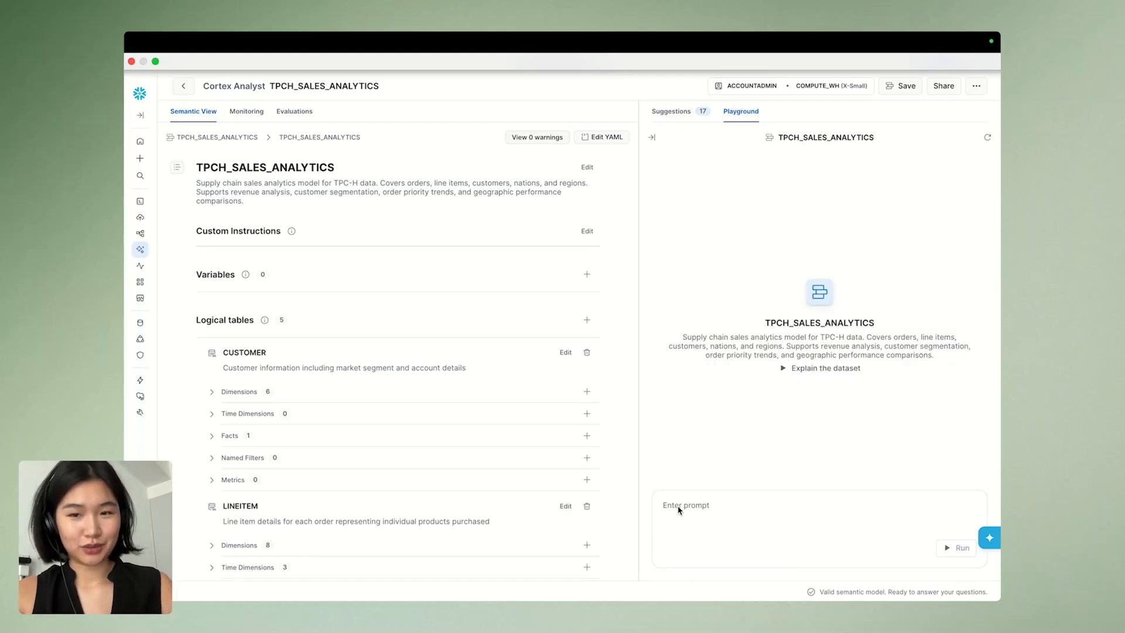
Ask for the average number of days between order date and ship date by region, and which region has the worst shipping delays
click(687, 509)
text(What is the average number of days between order date and ship date by region, and which region has the worst shipping delays?)
key(Return)
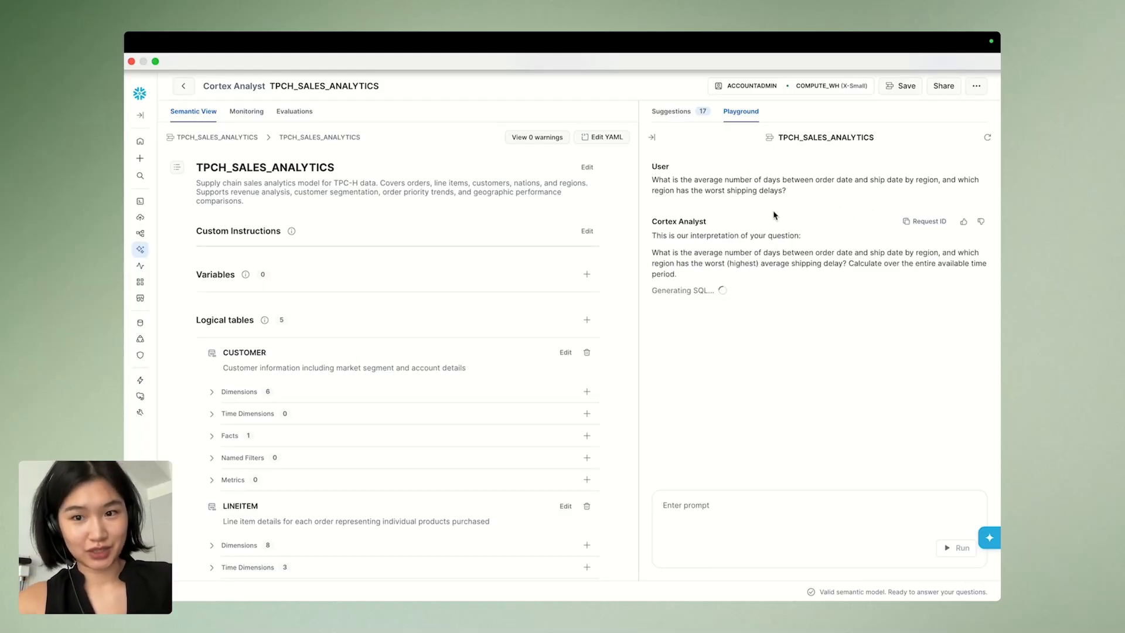
drag(655, 190, 782, 192)
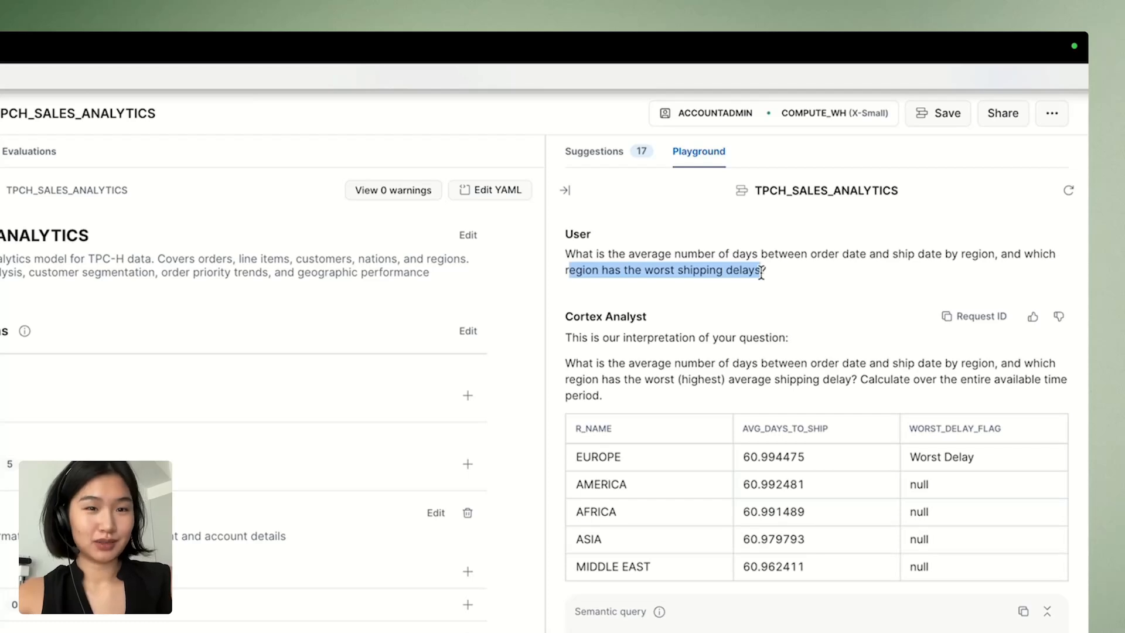